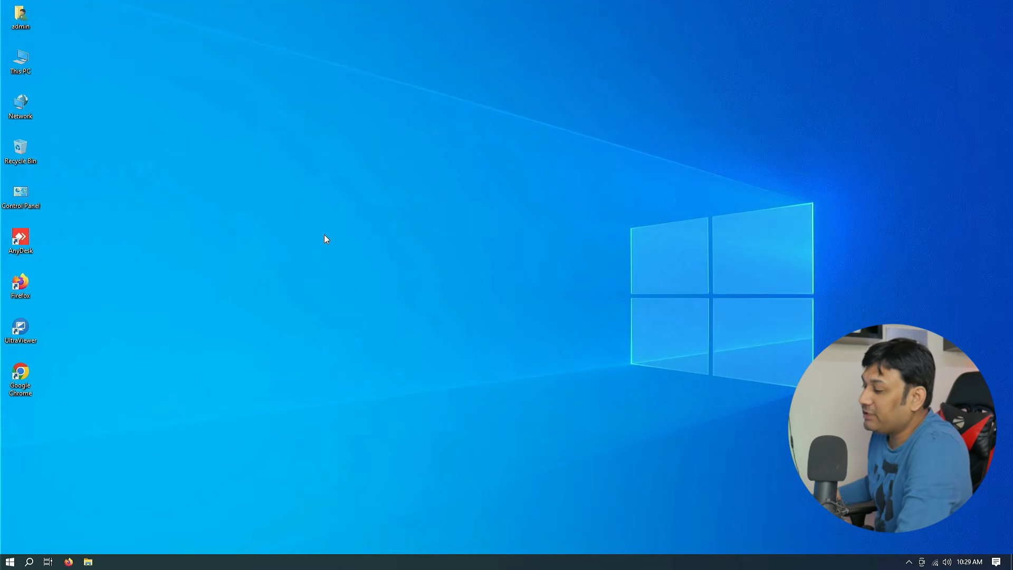
- Open the Activation page under Update & Security in Windows Settings to check the activation status
right_click(2, 565)
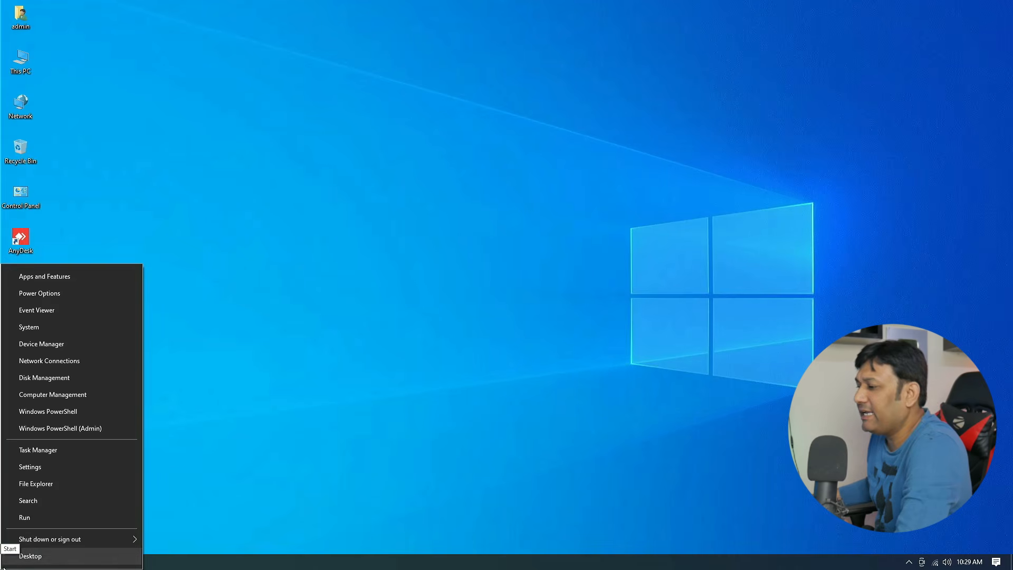
left_click(62, 467)
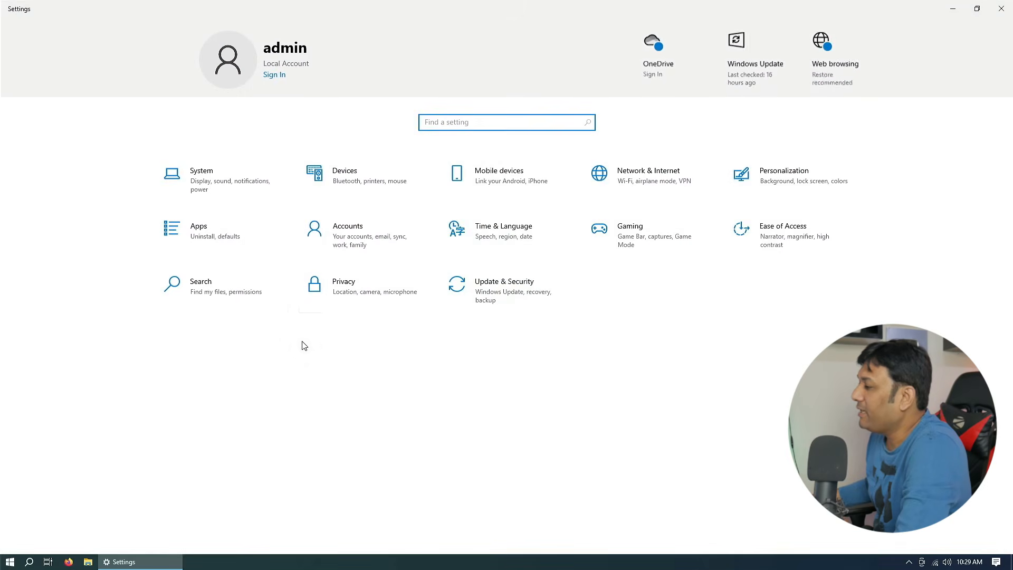
left_click(524, 302)
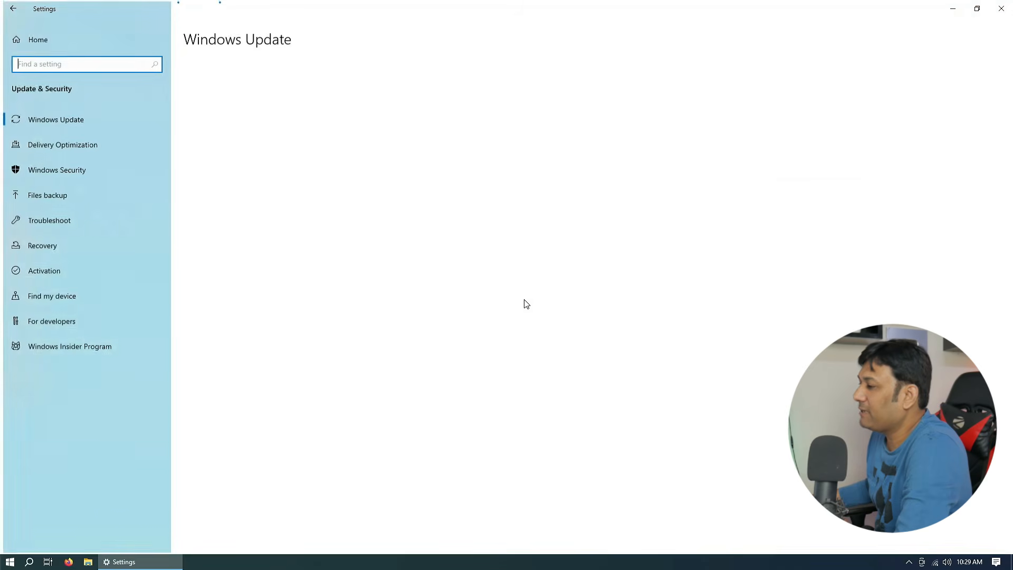
left_click(65, 278)
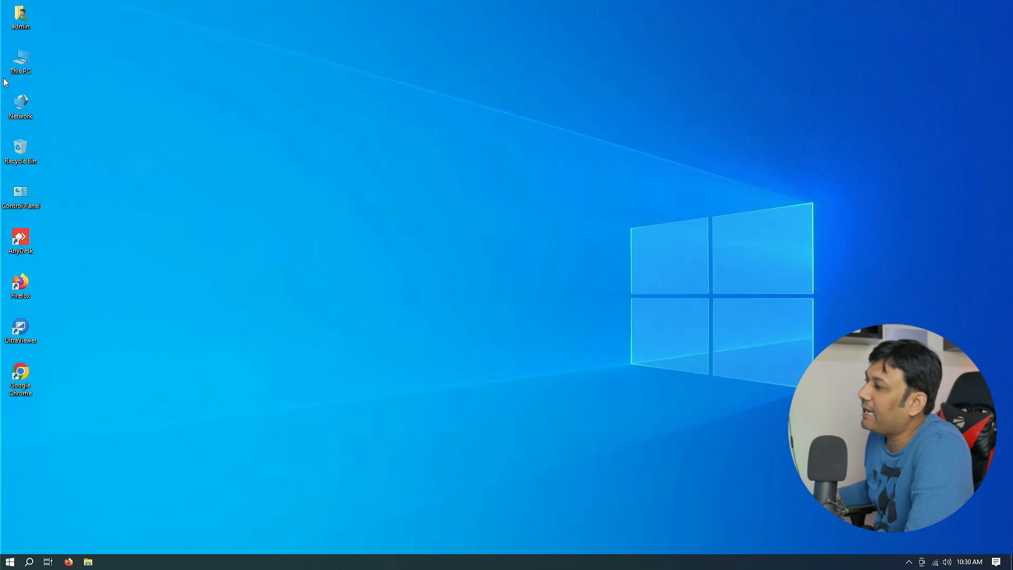
- Open Disk Management from This PC's management console and examine the partitions on Disk 0, including Win-10 (C:)
right_click(22, 56)
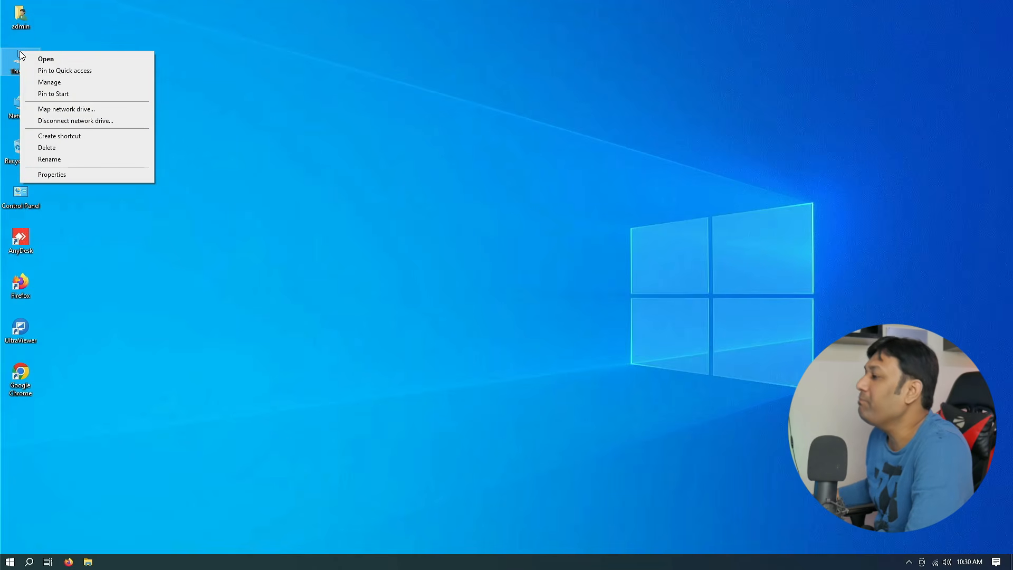
left_click(51, 84)
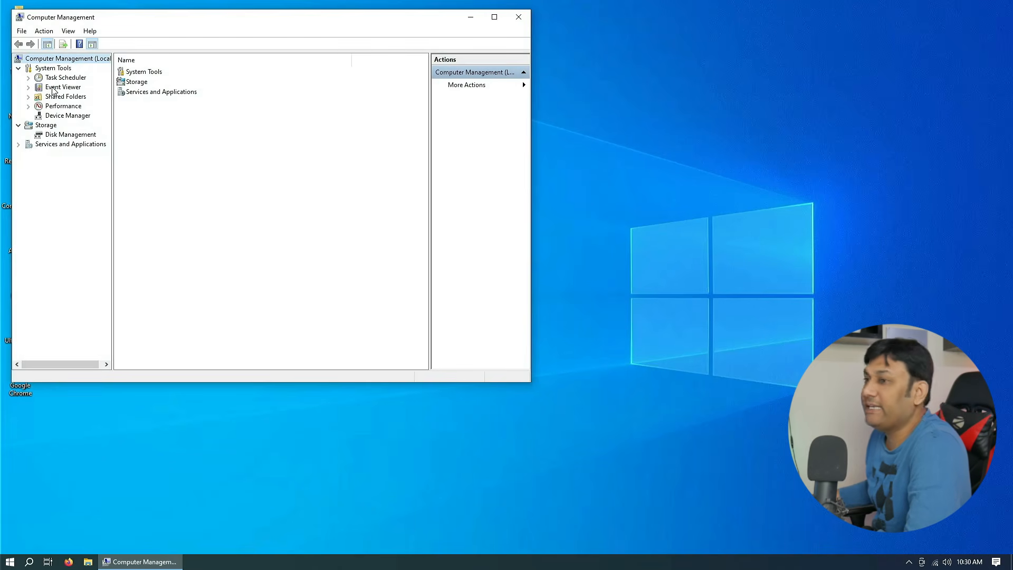
left_click(68, 135)
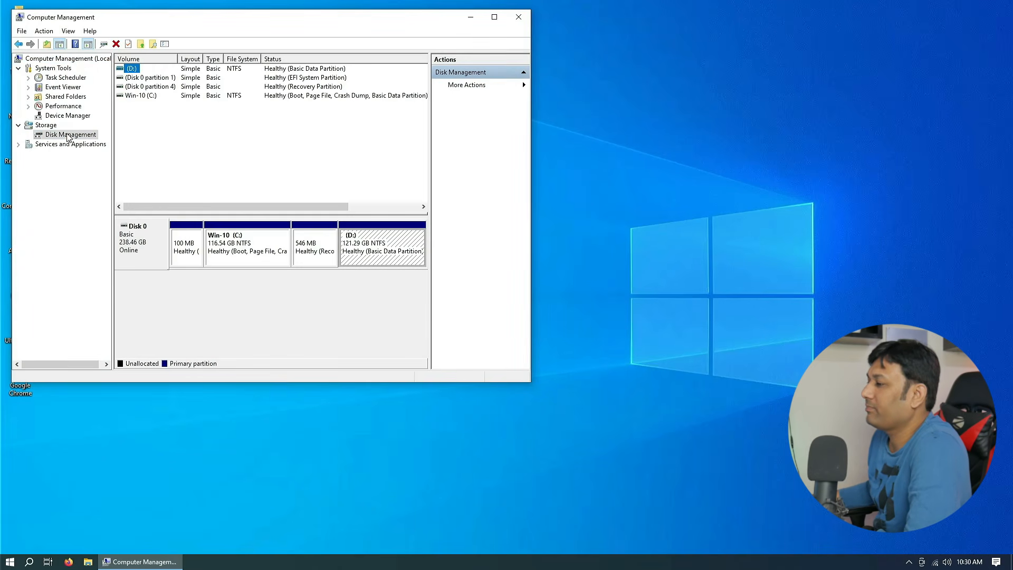
left_click(138, 241)
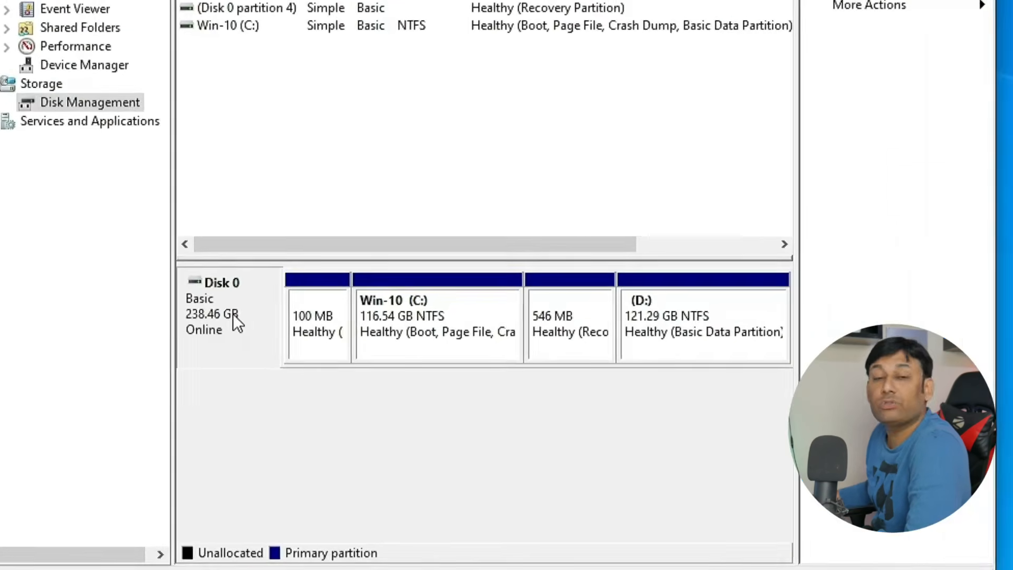
left_click(430, 315)
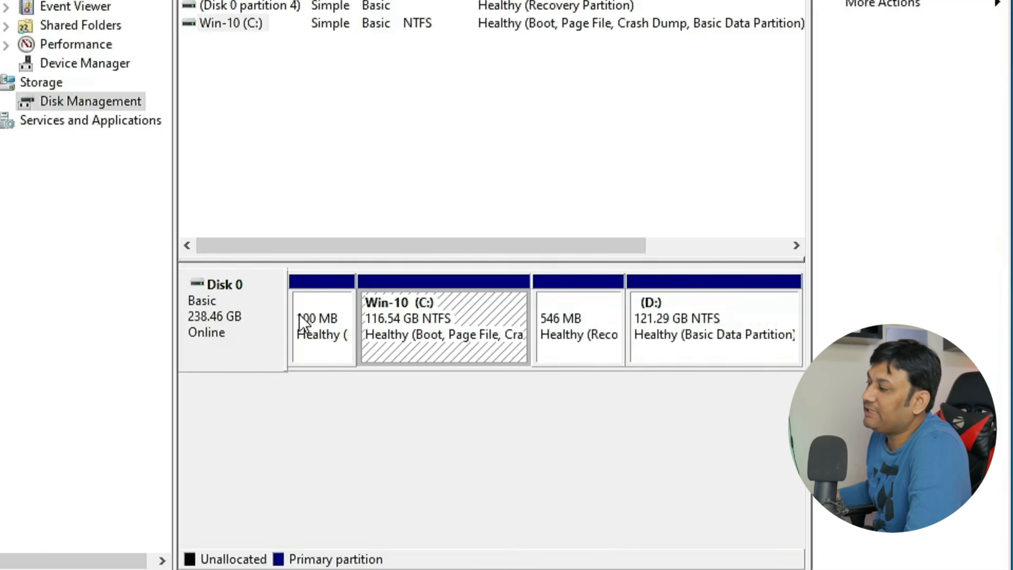
- View the volume information in the properties of Disk 0 to check its partition style
left_click(191, 325)
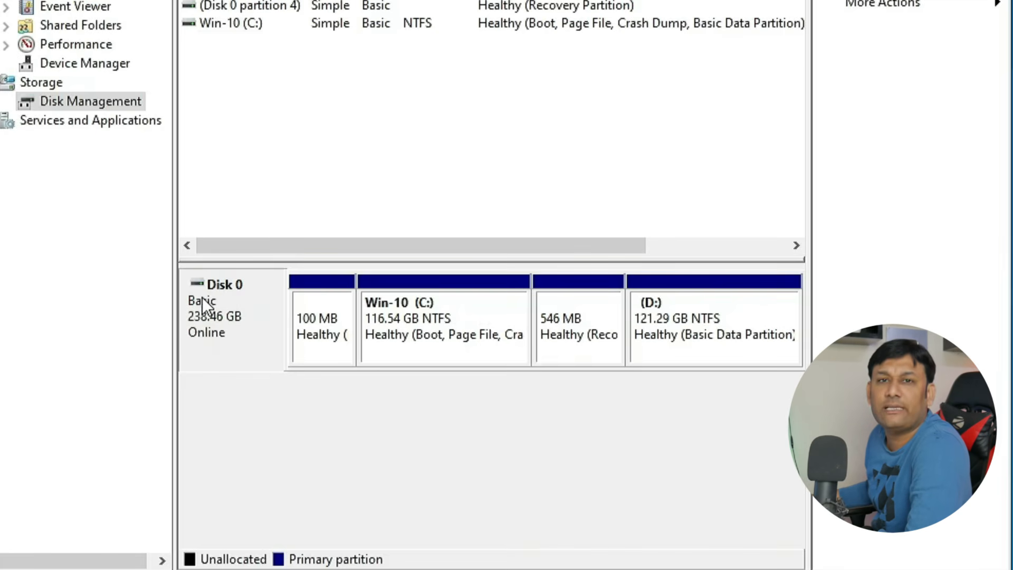
right_click(202, 311)
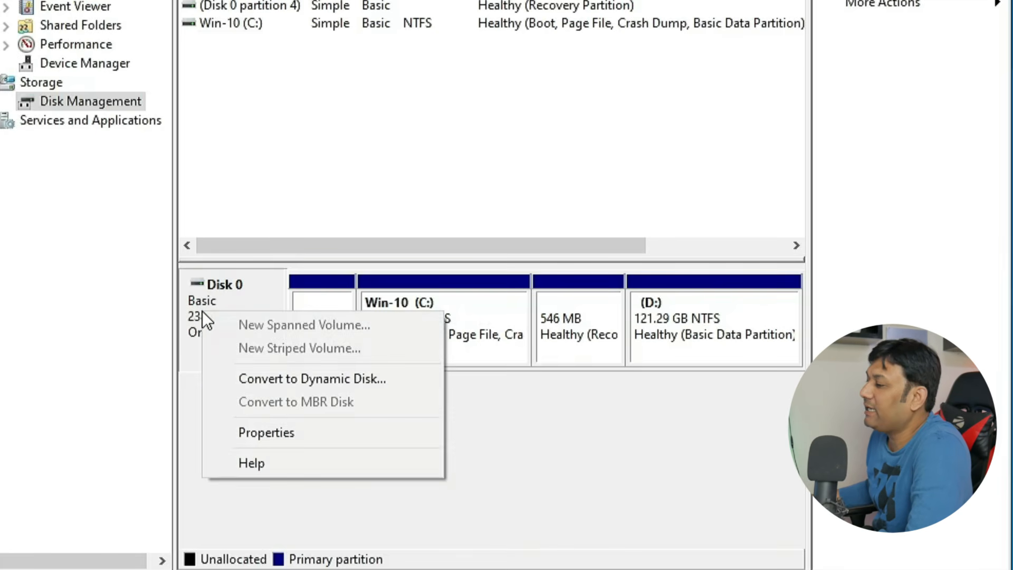
left_click(261, 426)
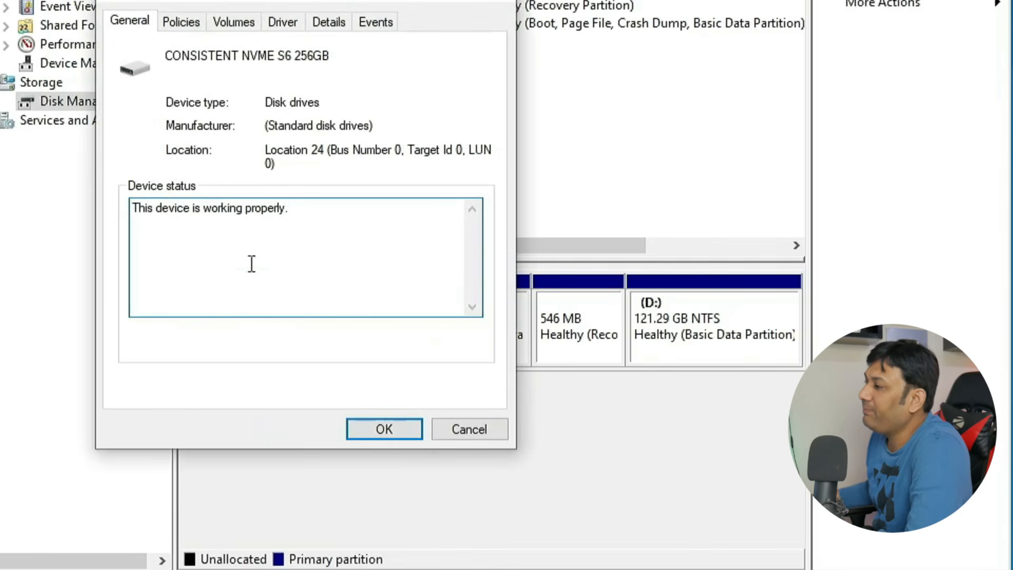
left_click(242, 25)
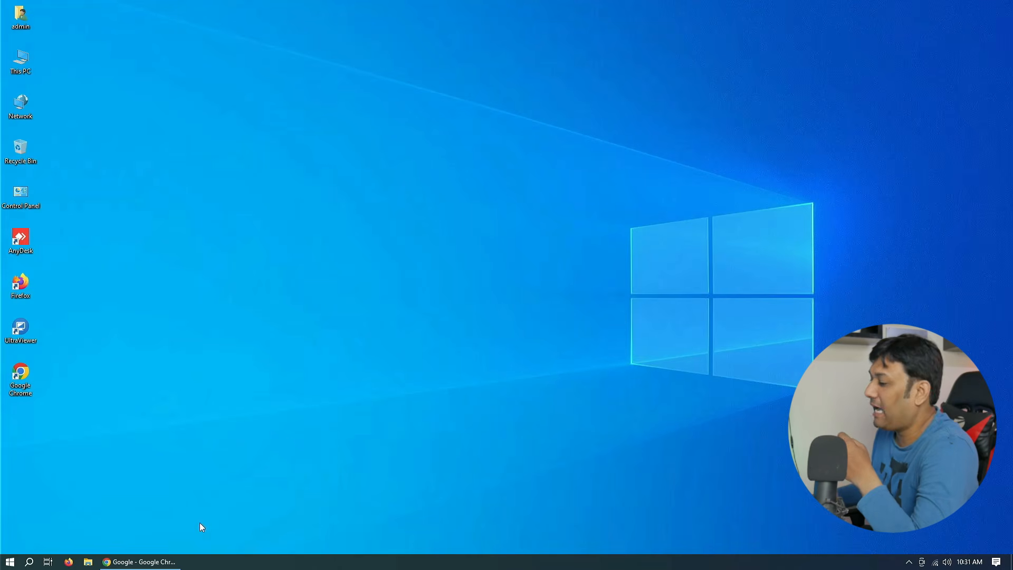
- Switch to Chrome, search Google for "windows 10 download" and open Microsoft's Download Windows 10 Disc Image (ISO File) page
left_click(175, 561)
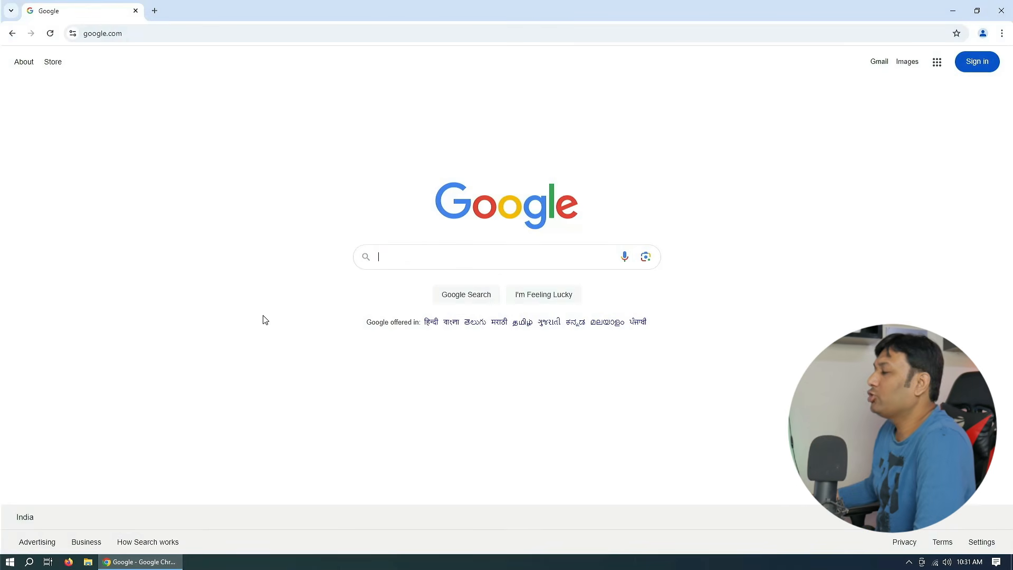
left_click(428, 253)
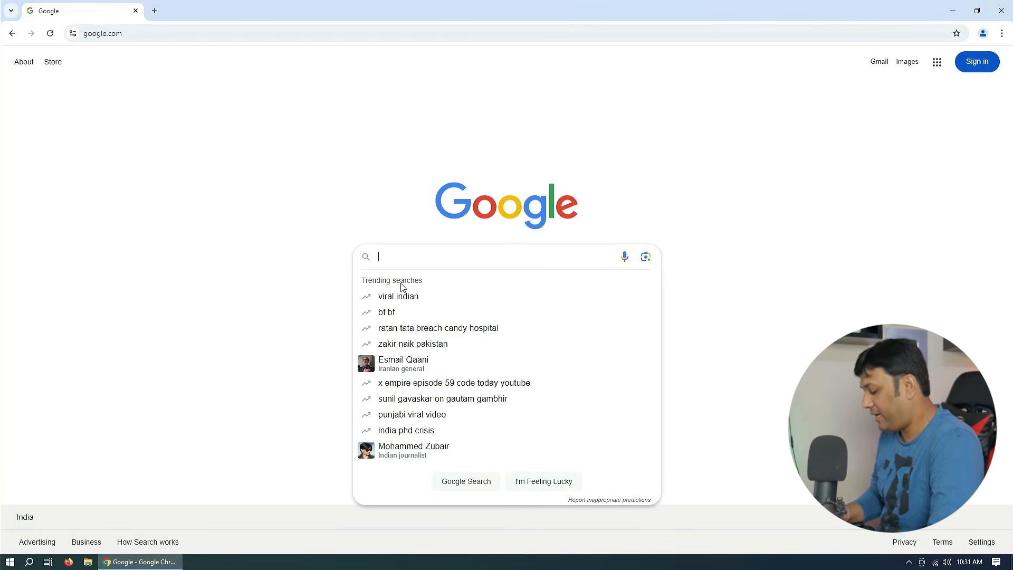
type("windows 10")
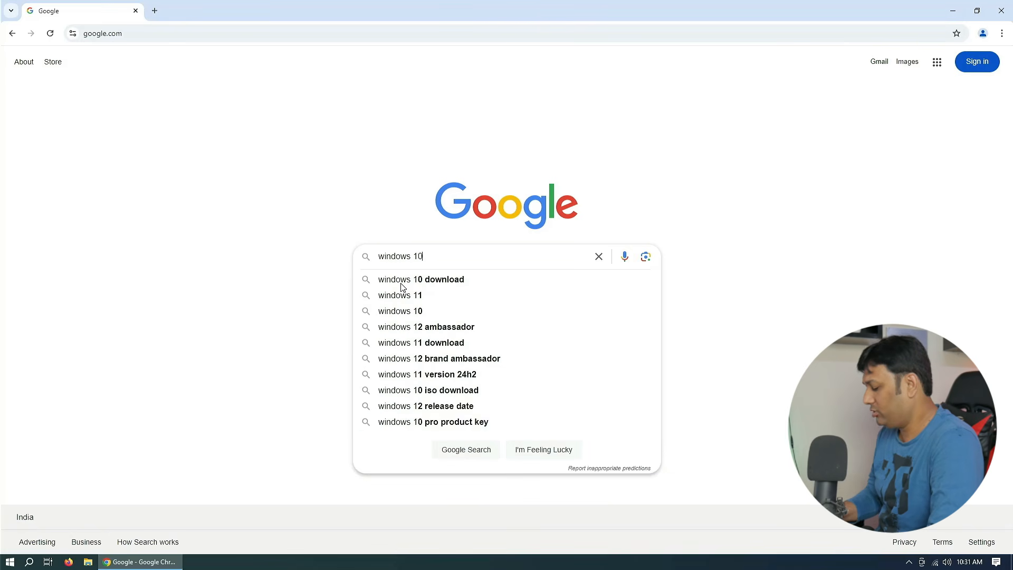
type(" download")
key("Return")
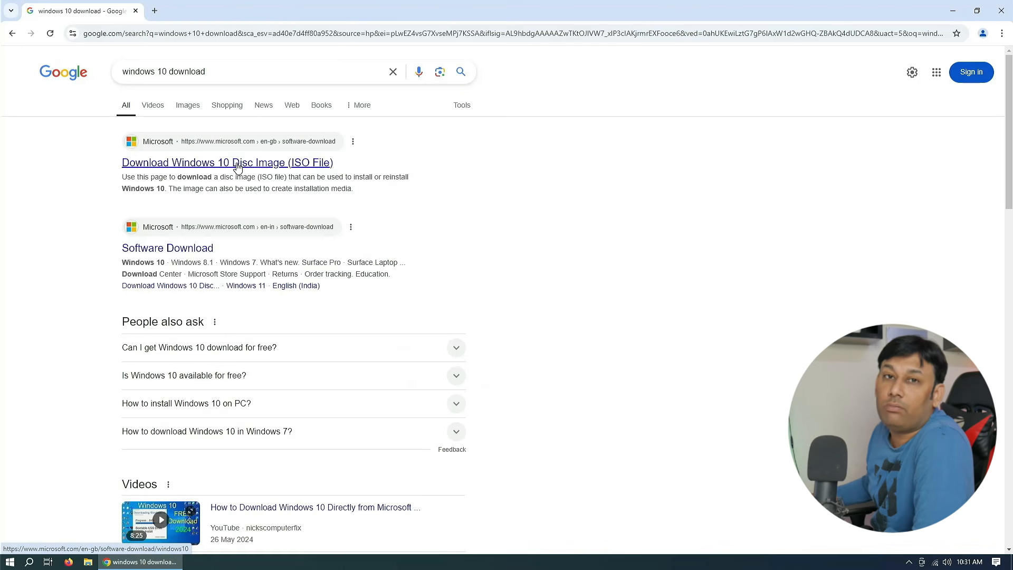
left_click(237, 168)
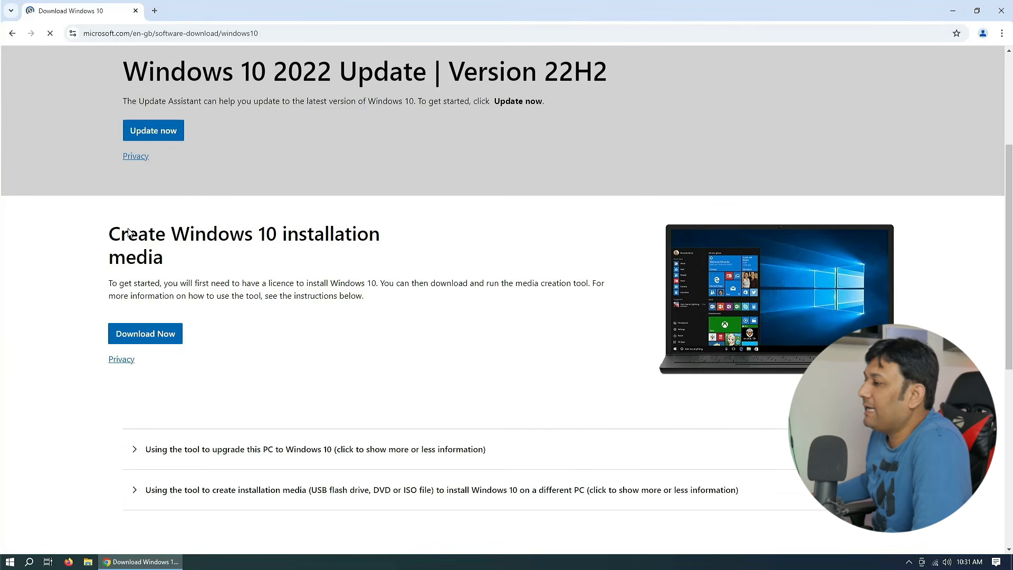
- Download the Windows 10 installation media tool and run MediaCreationTool_22H2 as administrator, closing the Downloads folder
left_click_drag(112, 232, 382, 257)
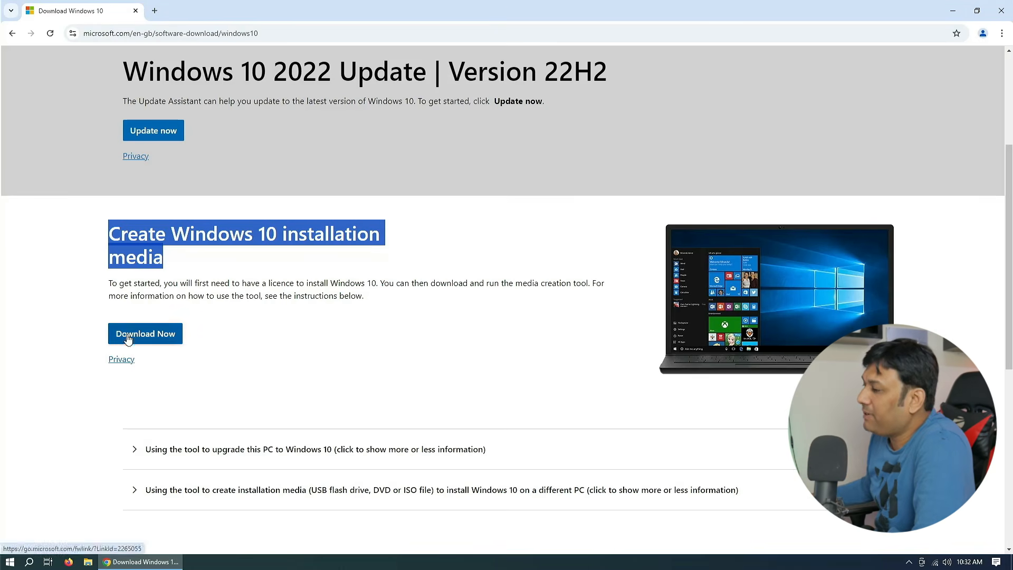
left_click(148, 337)
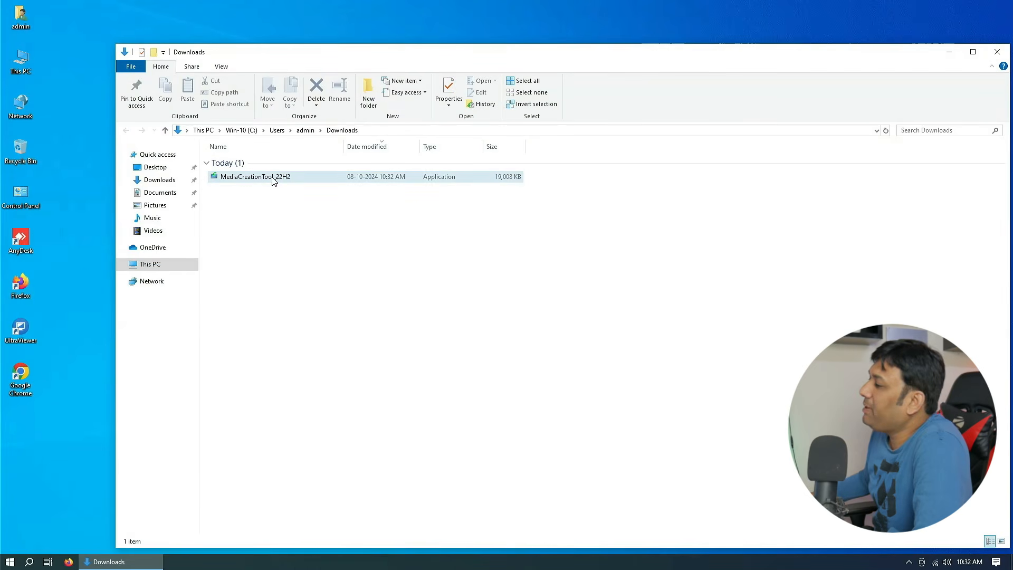
right_click(272, 178)
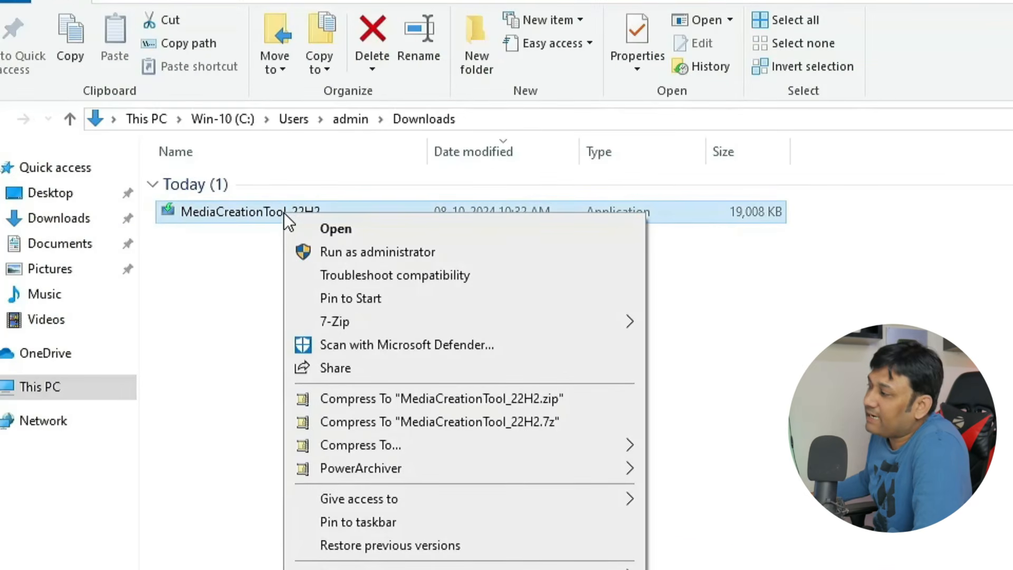
left_click(343, 251)
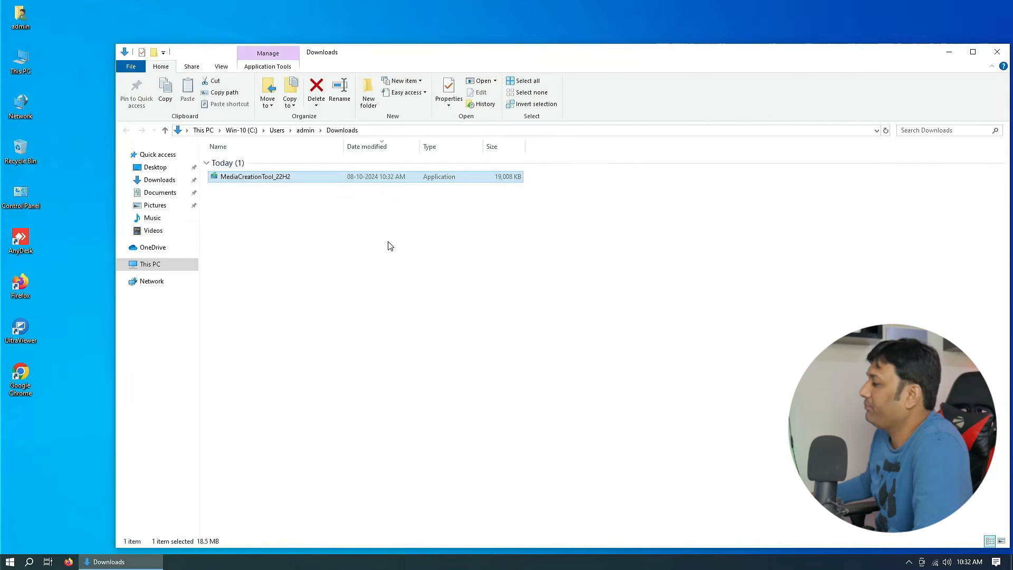
left_click(997, 53)
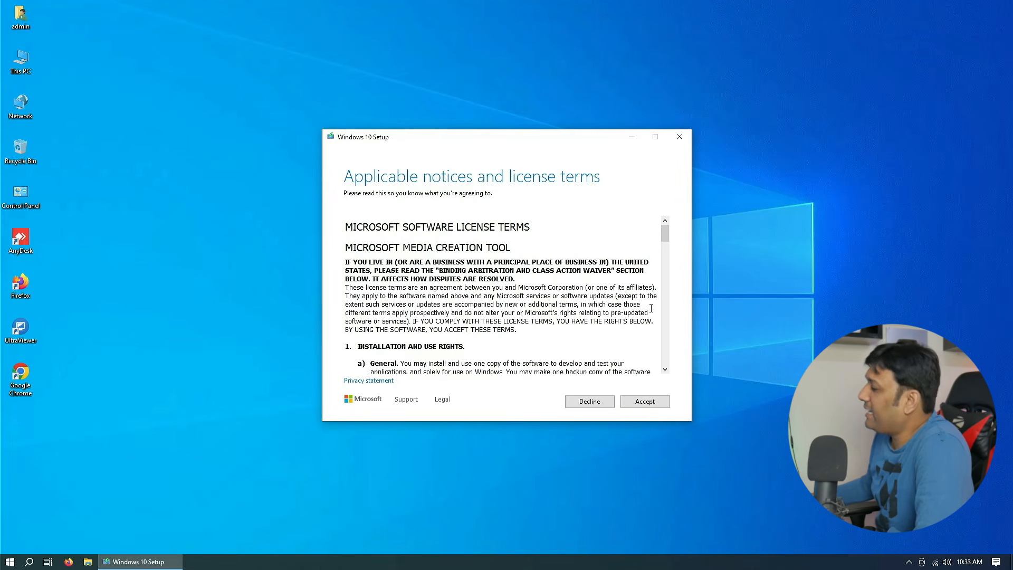
- Accept the license terms and choose to create installation media (USB flash drive, DVD, or ISO file) for another PC
left_click(651, 404)
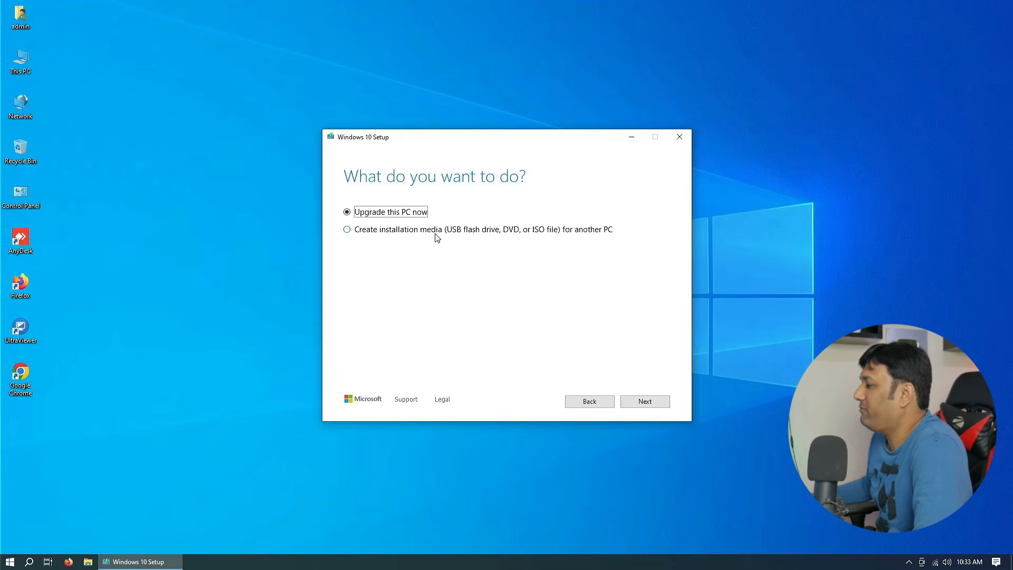
left_click(348, 231)
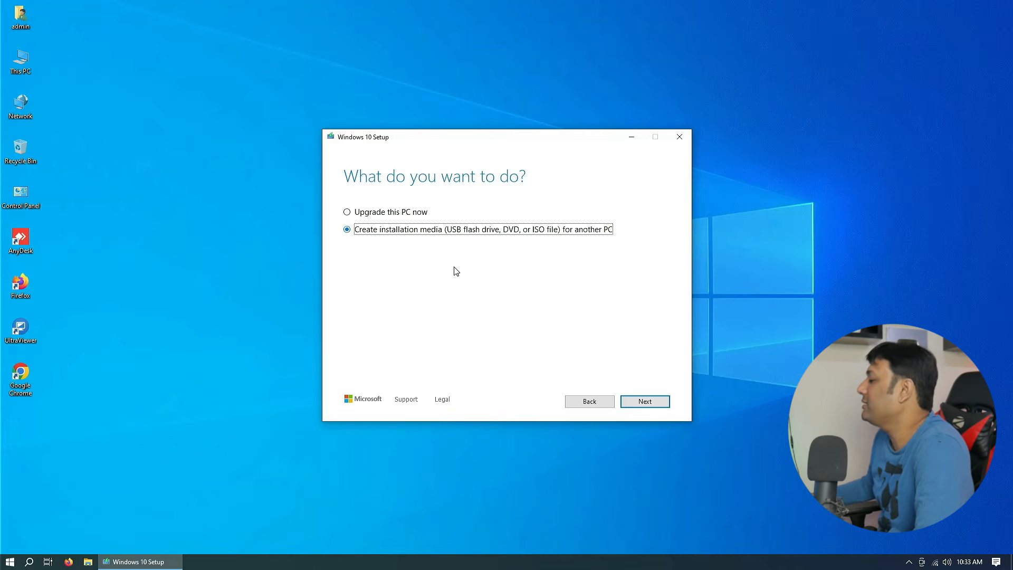
left_click(645, 401)
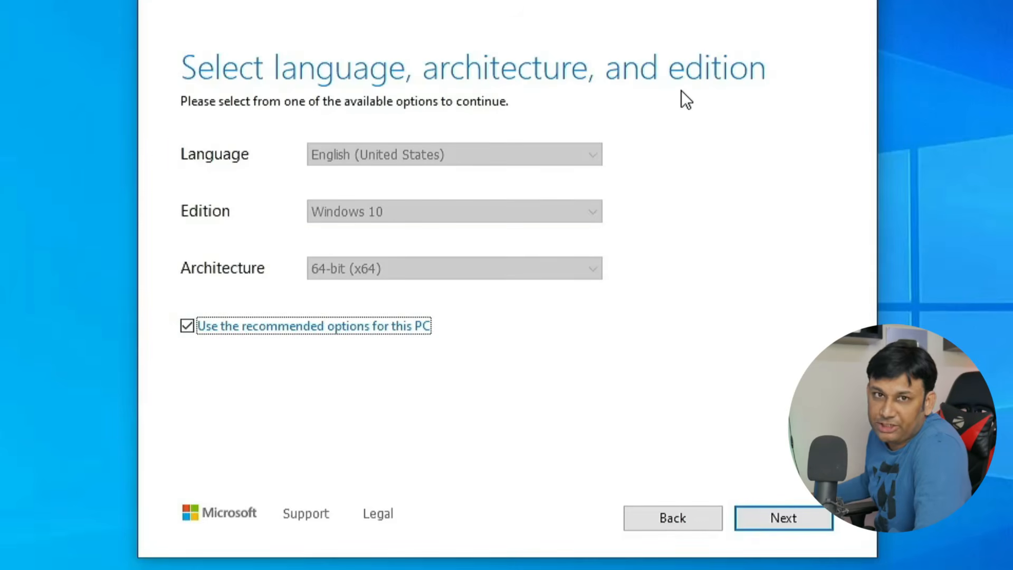
- Turn off the recommended options for this PC, select the 64-bit (x64) architecture and continue to the media choice
left_click(189, 323)
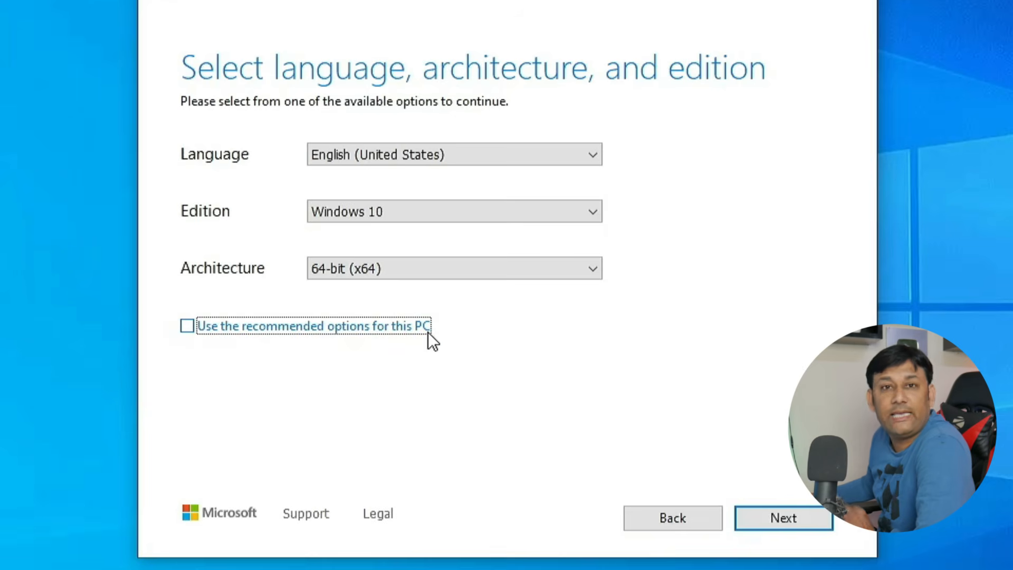
left_click(476, 268)
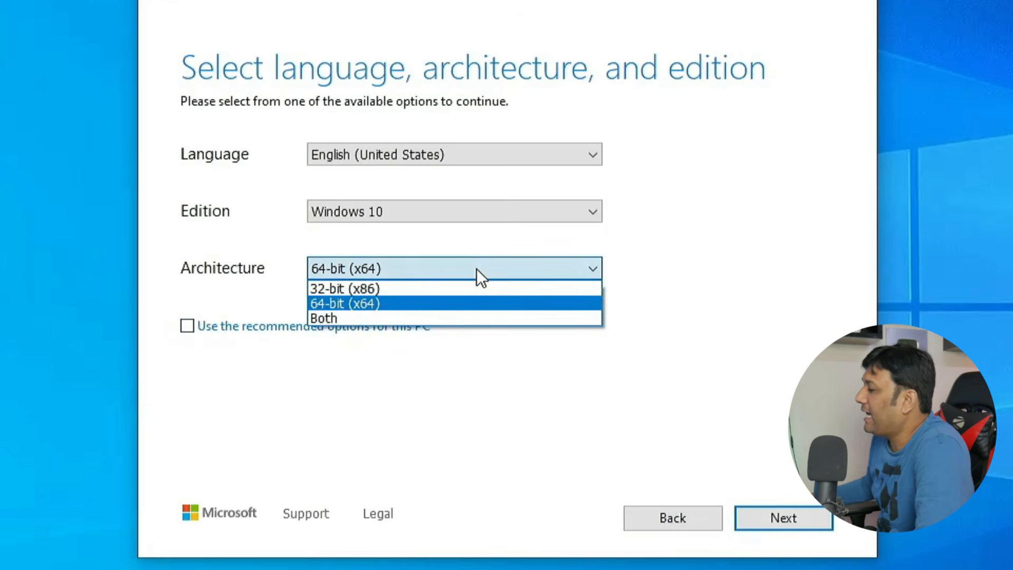
left_click(439, 302)
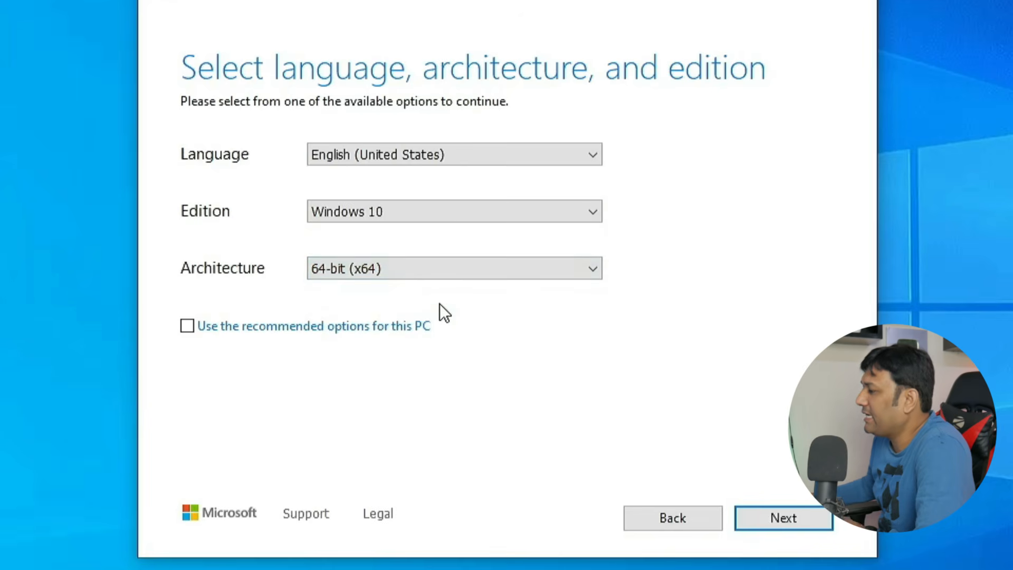
left_click(781, 519)
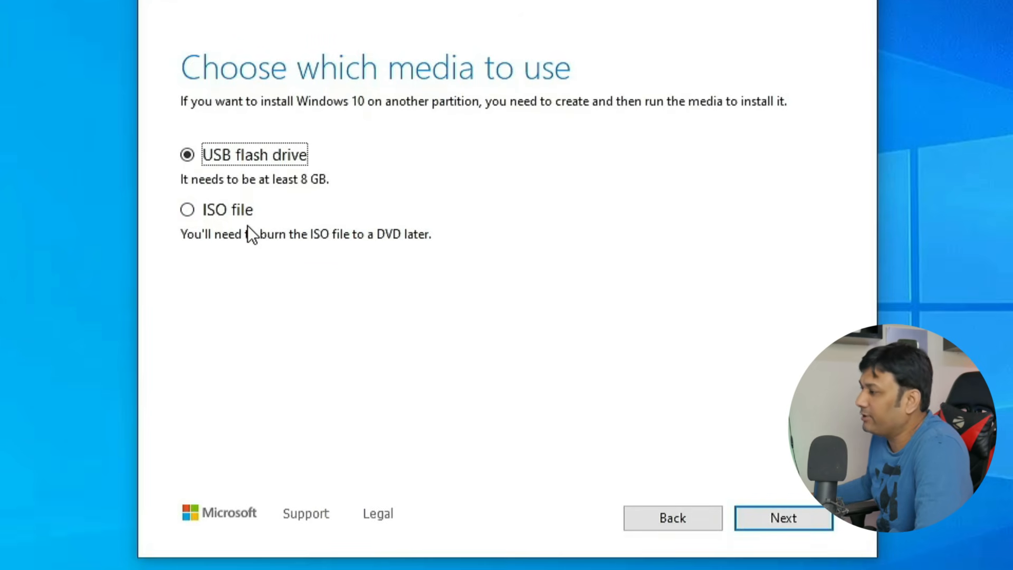
- Choose ISO file as the media and save it on Local Disk (D:) under the name Windows10-22H2
left_click(227, 213)
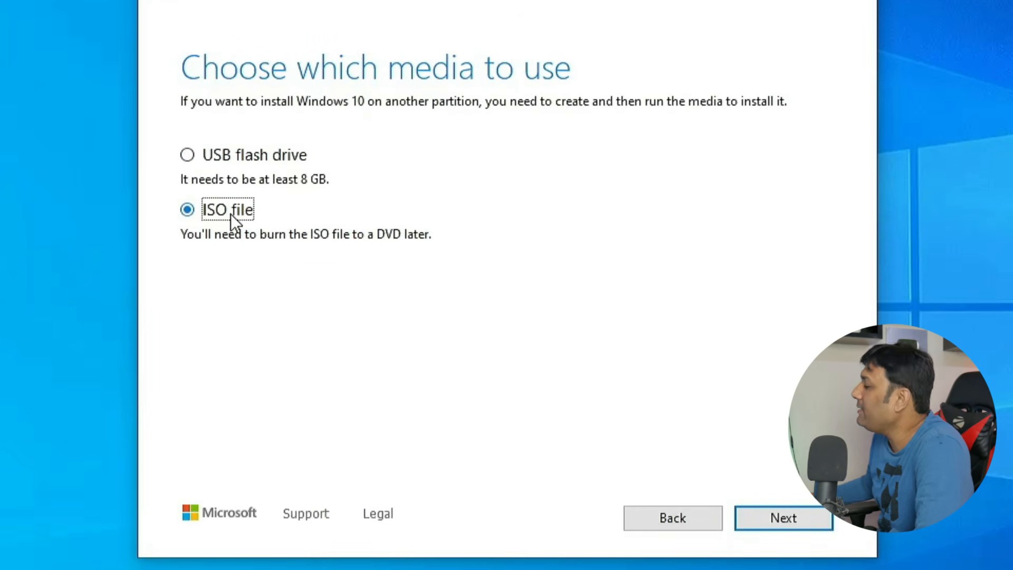
left_click(791, 517)
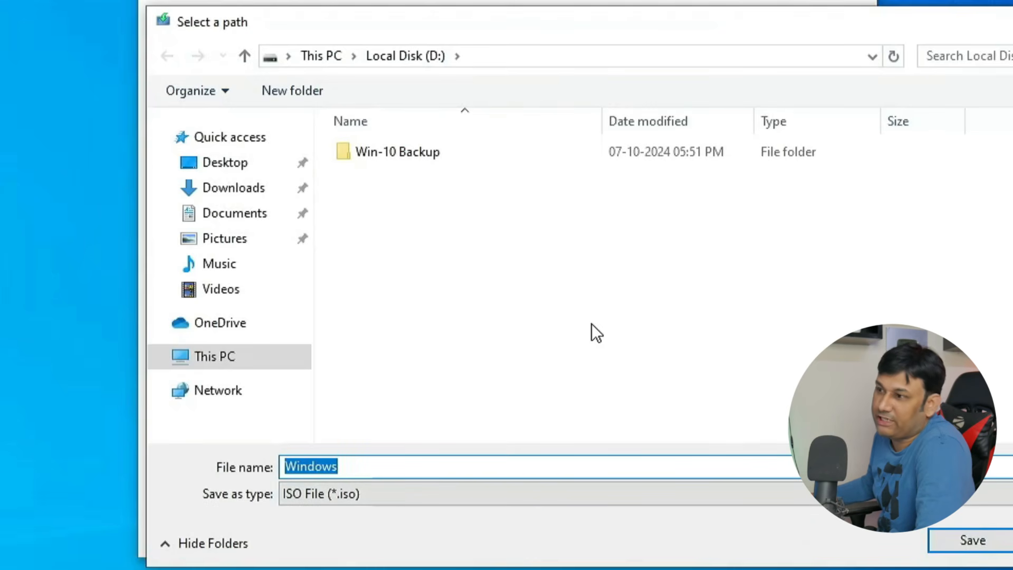
left_click(377, 469)
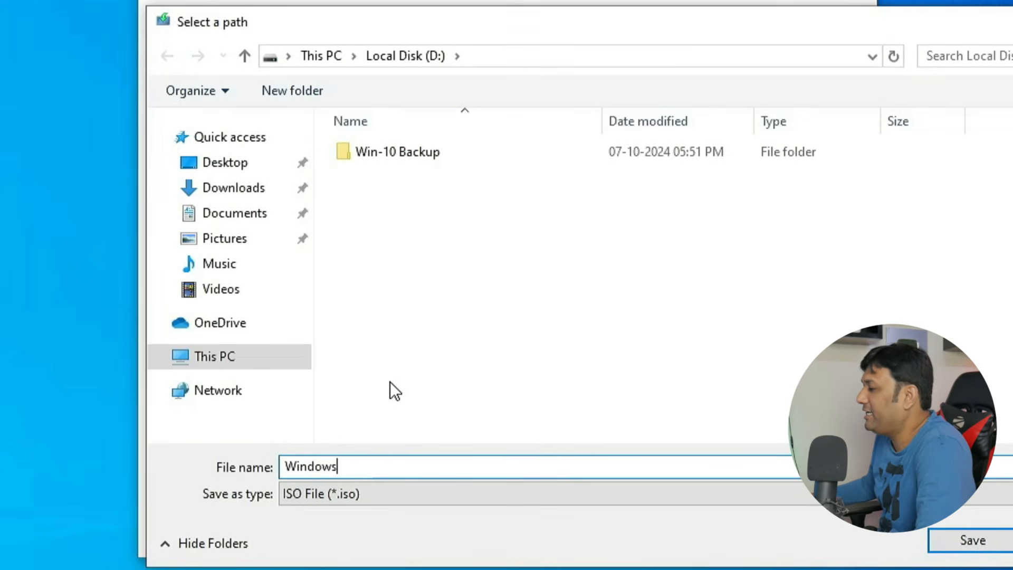
type("10")
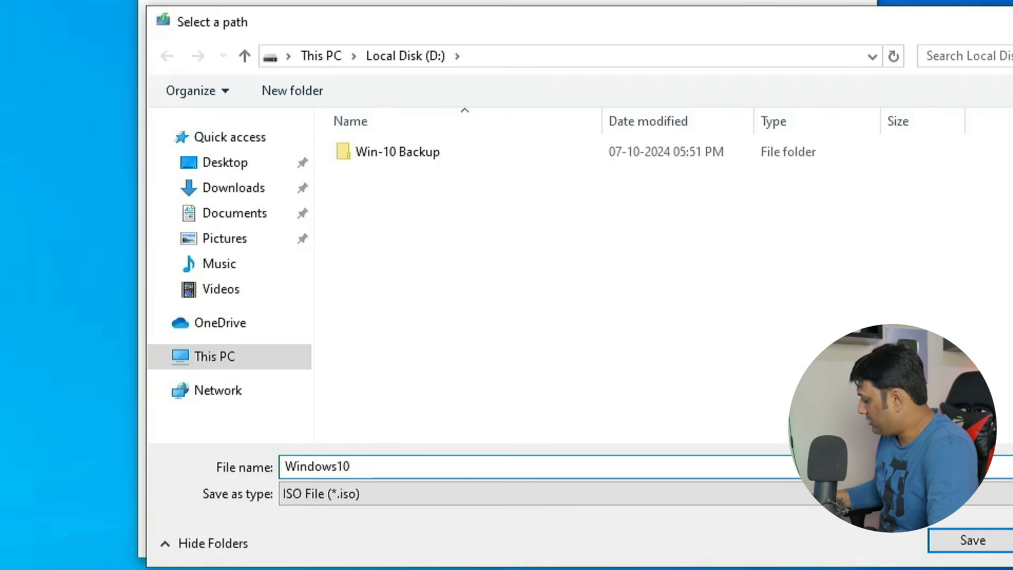
type("-22H2")
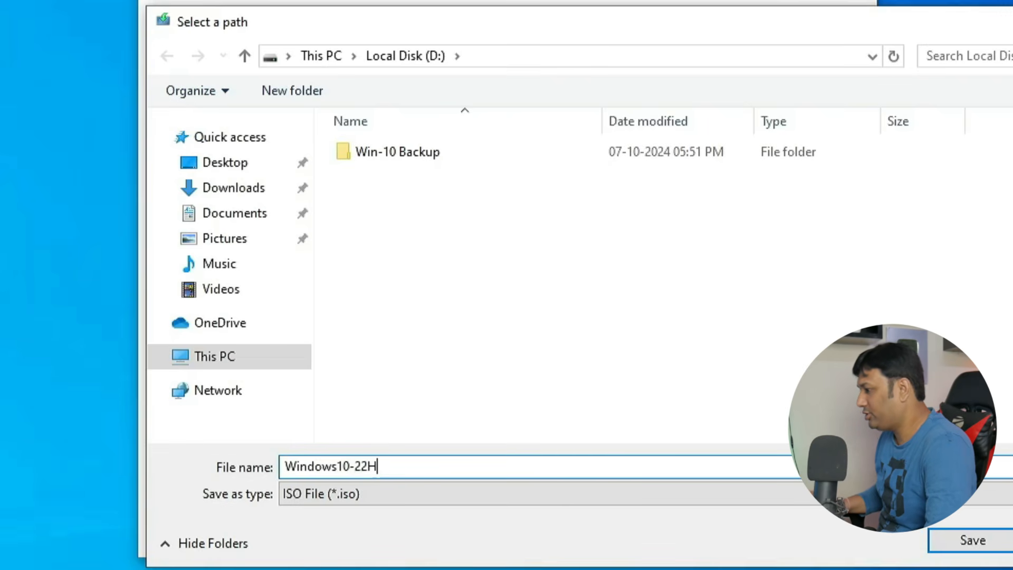
left_click(973, 540)
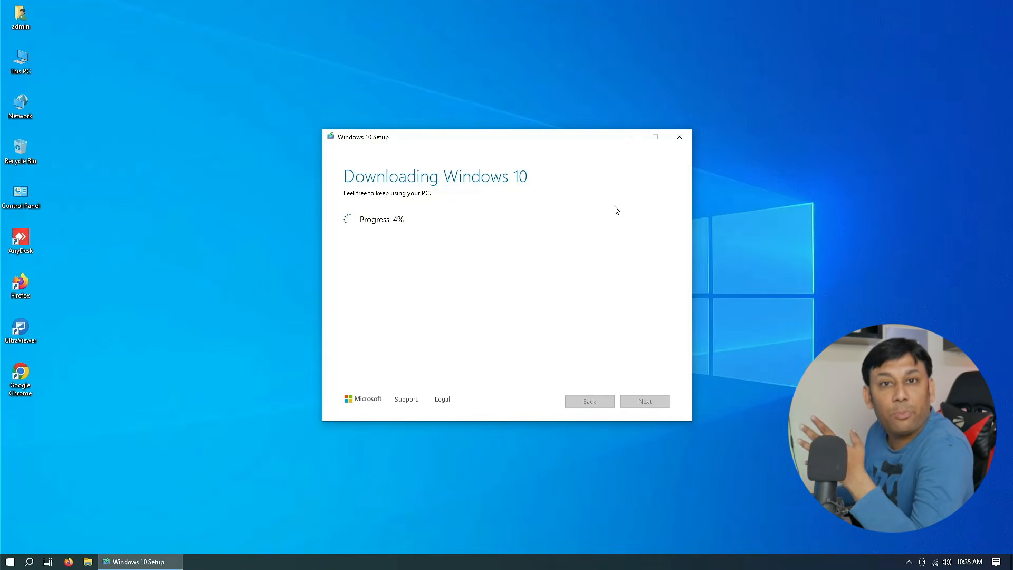
- Open This PC and examine the Win-10 (C:) drive's label and the contents of Local Disk (D:)
double_click(27, 58)
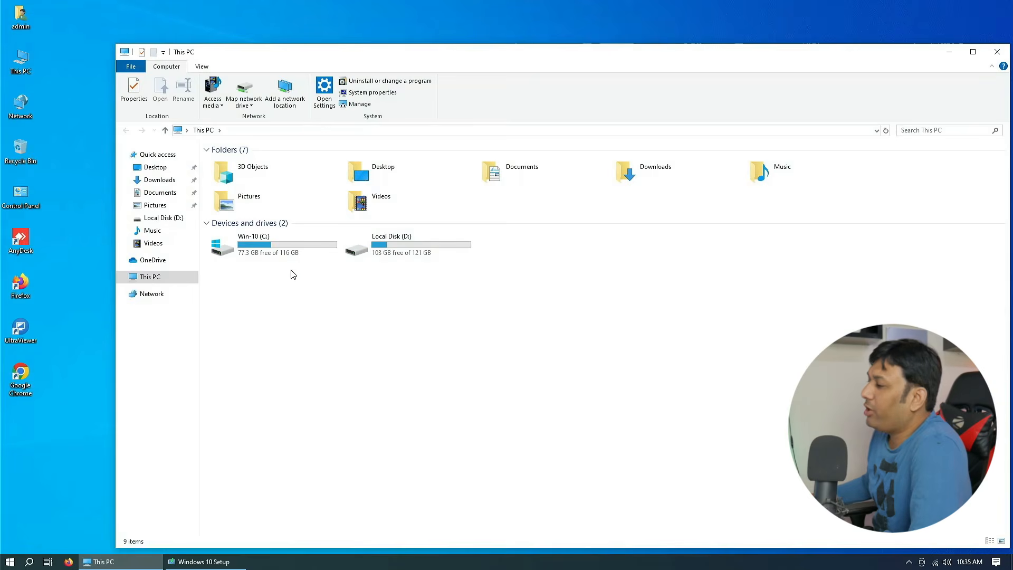
left_click(287, 253)
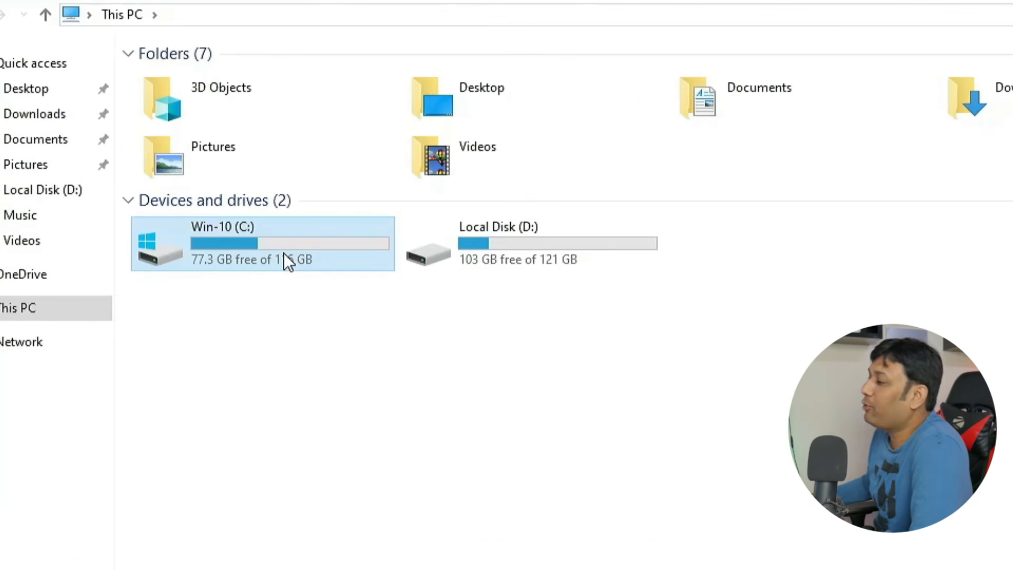
right_click(284, 253)
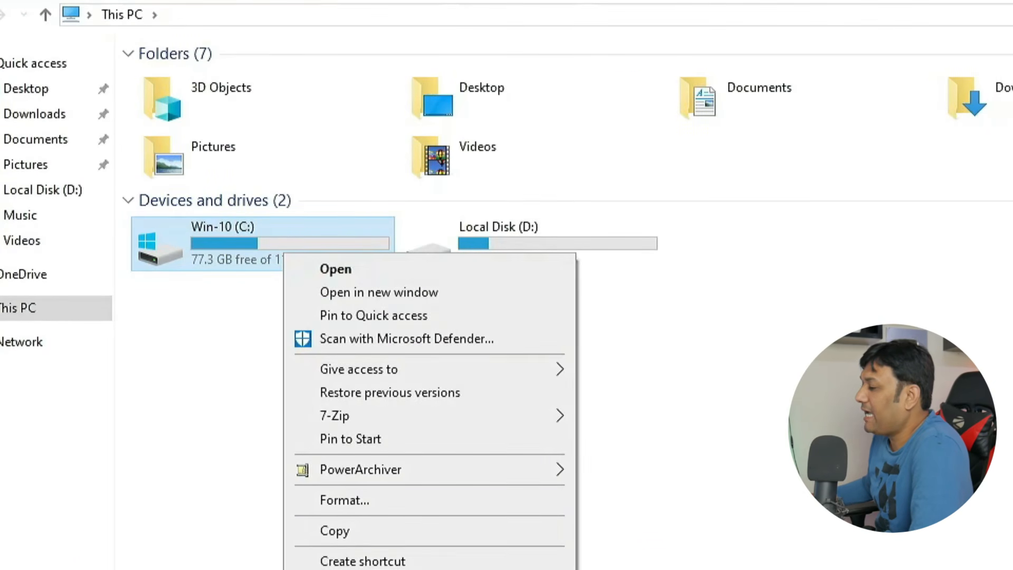
left_click(335, 569)
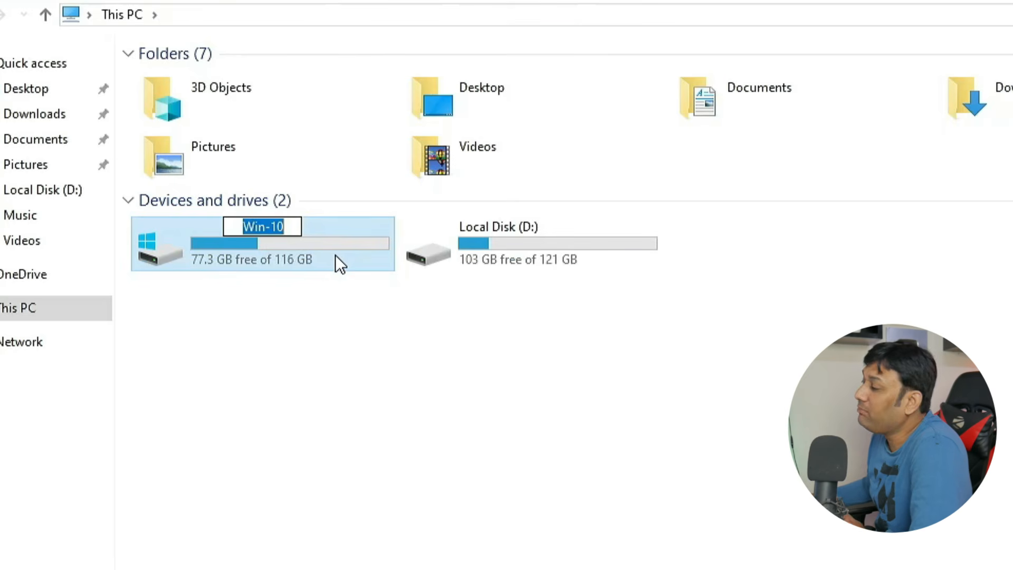
left_click(347, 384)
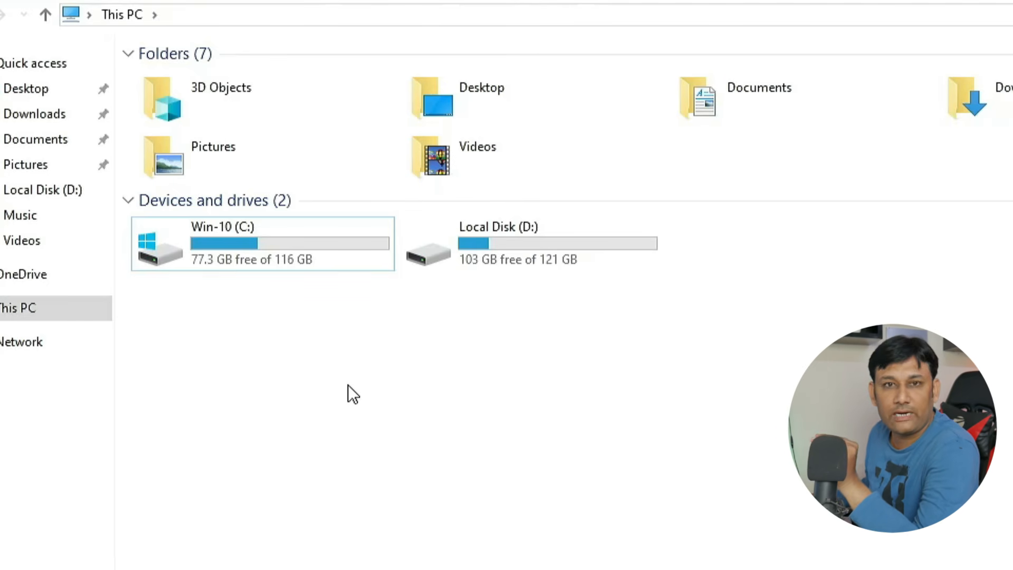
left_click(530, 254)
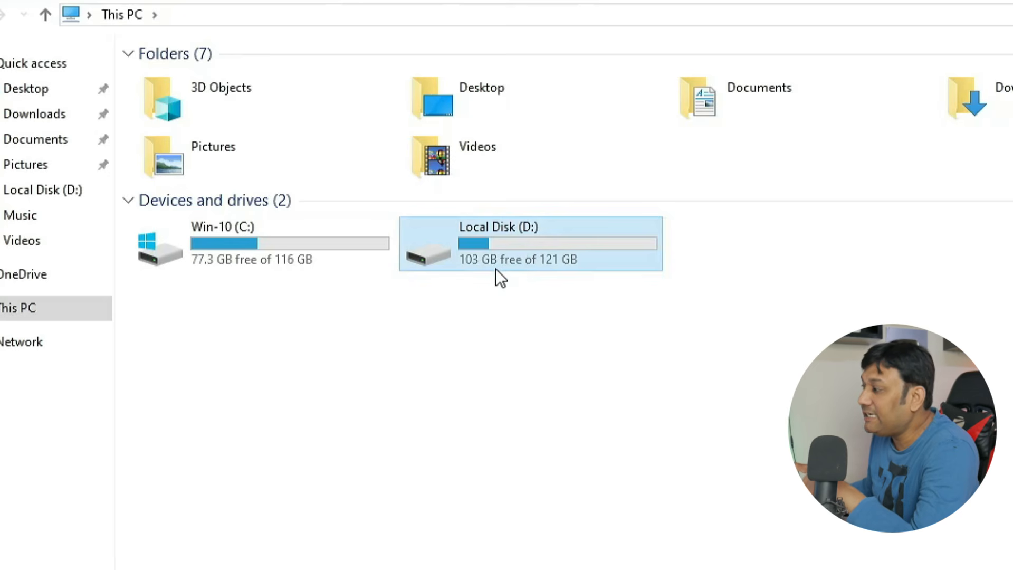
double_click(505, 254)
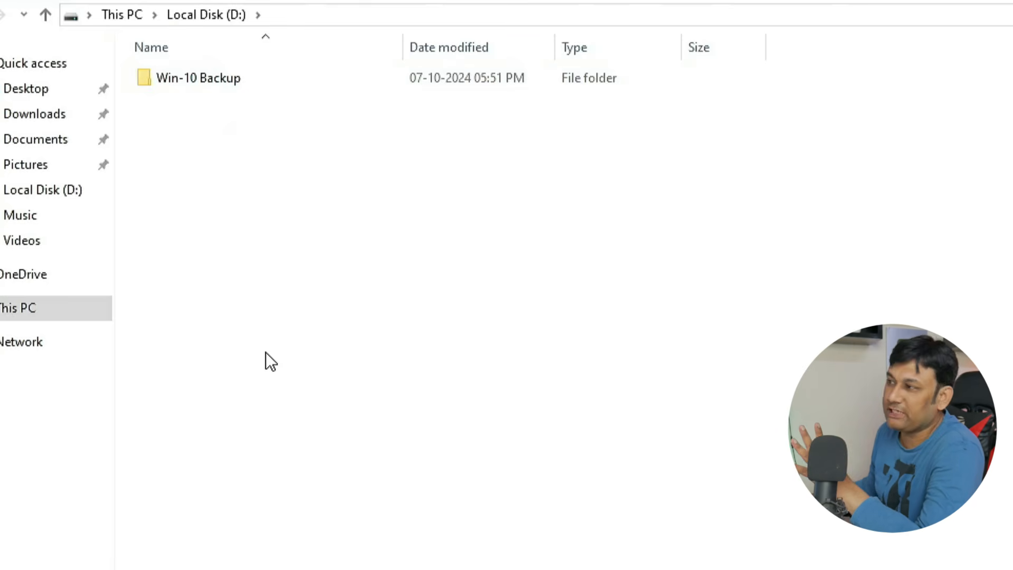
left_click(121, 14)
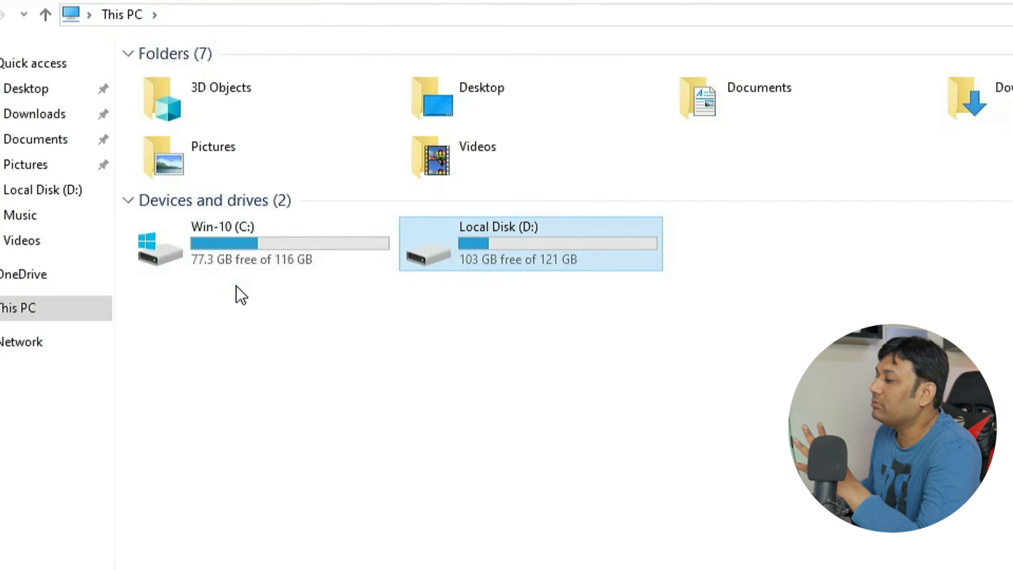
left_click(245, 251)
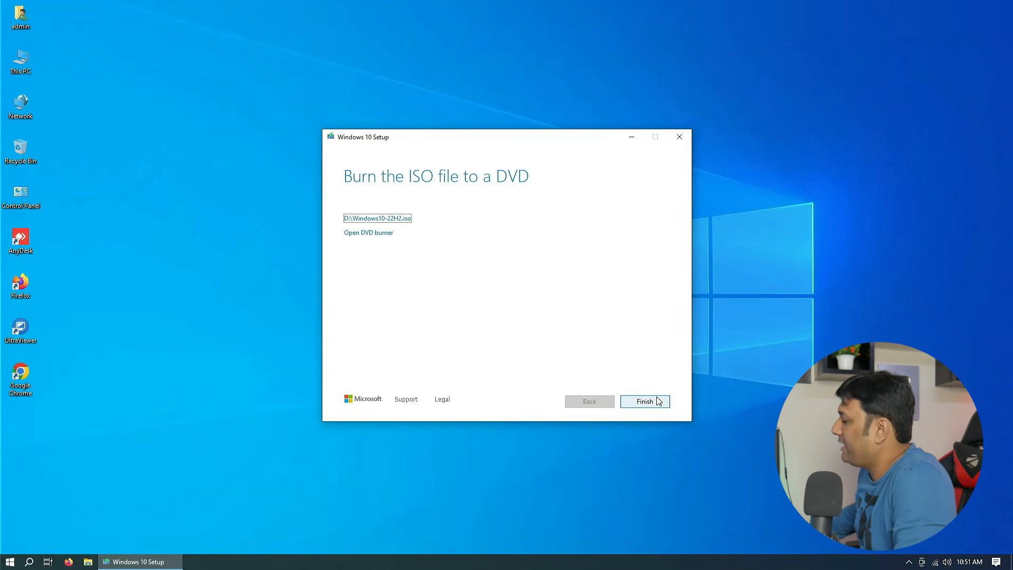
- Finish Windows 10 Setup, switch to Chrome, and search Google for "rufus" to open the official Rufus website
left_click(657, 401)
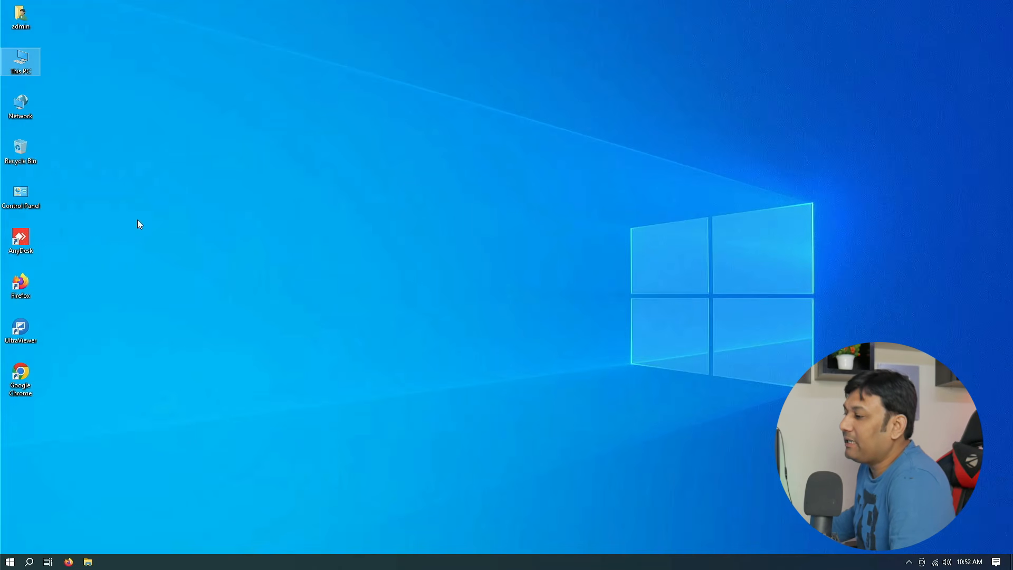
double_click(20, 395)
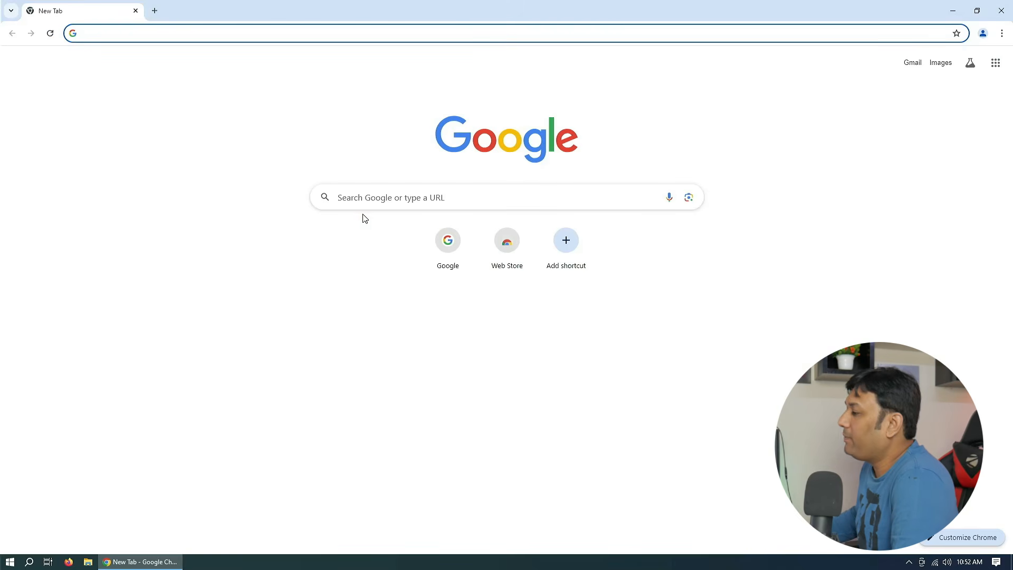
left_click(368, 200)
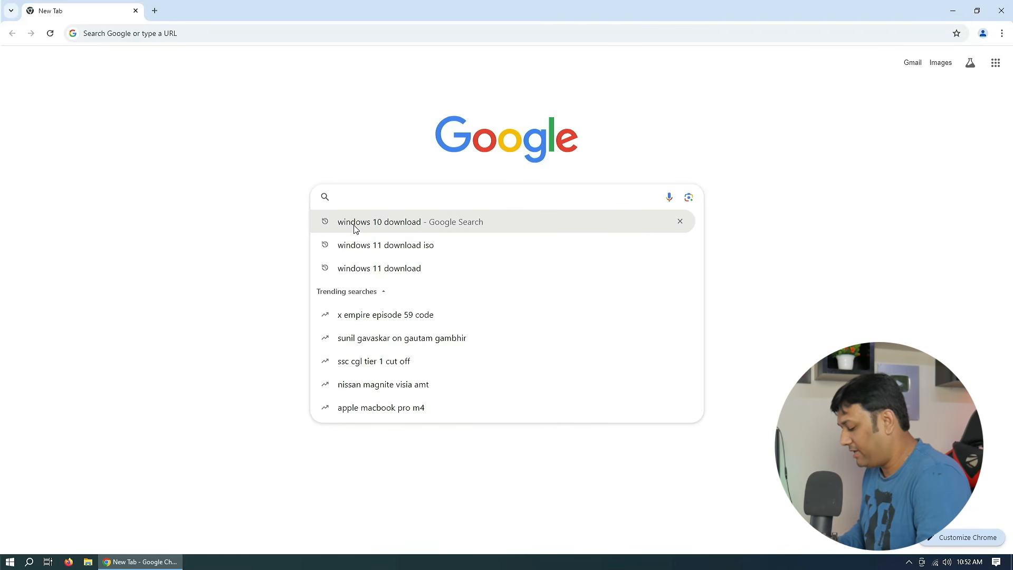
type("rufus")
key("Return")
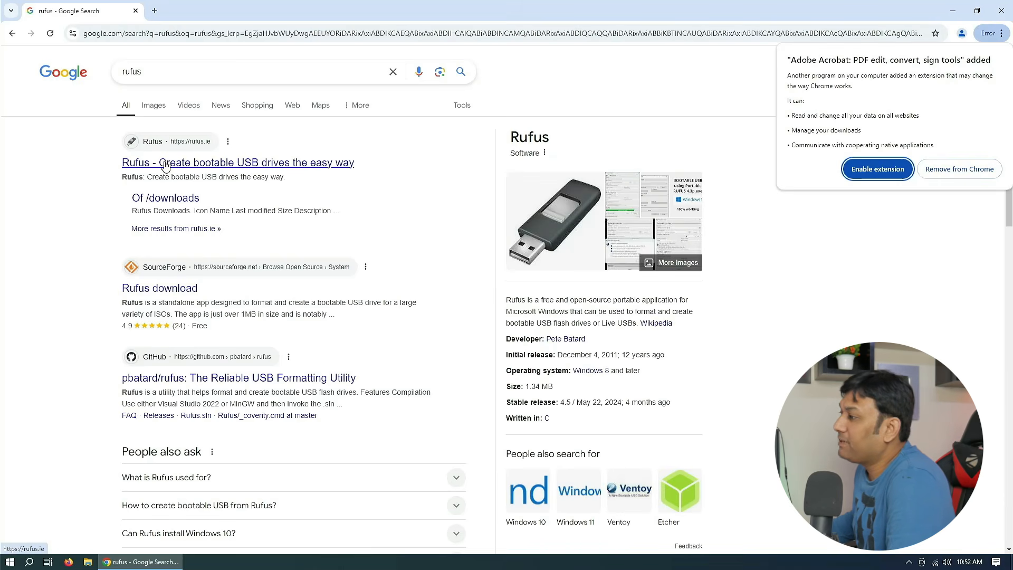
left_click(208, 171)
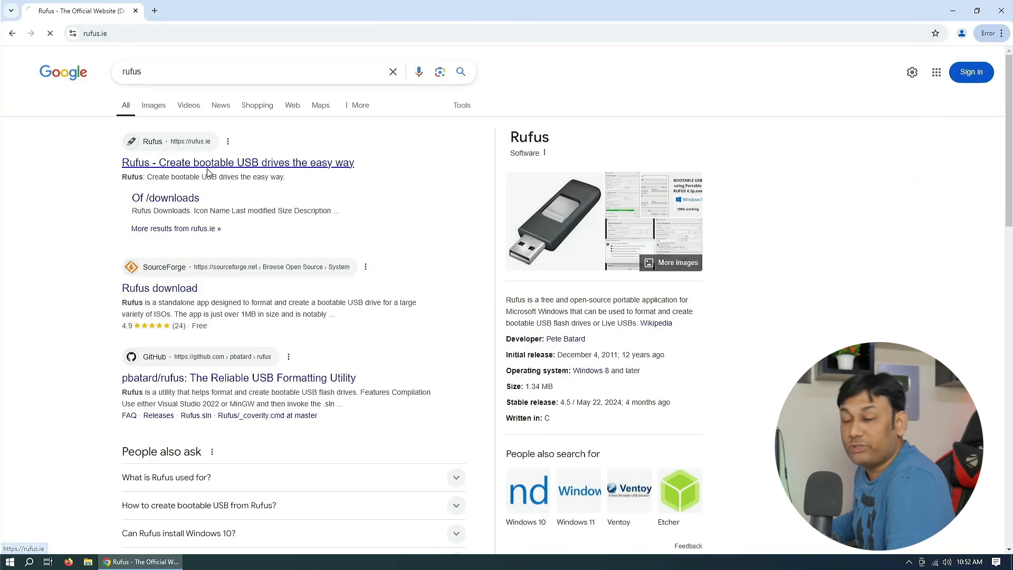
- Download the standard Windows x64 release rufus-4.5.exe from the latest releases, dismissing the advertisement
scroll(475, 315, "down", 15)
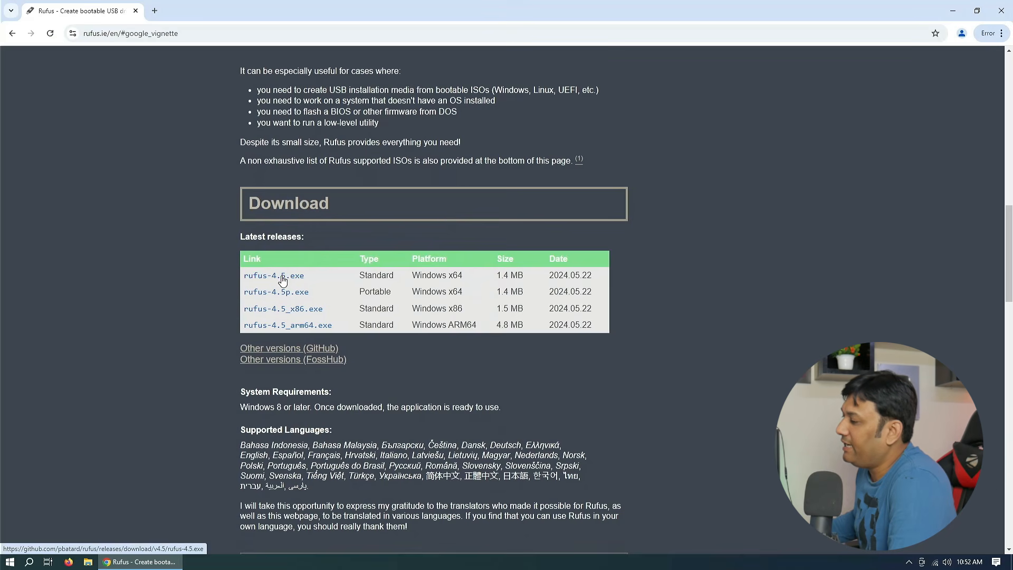
left_click(282, 279)
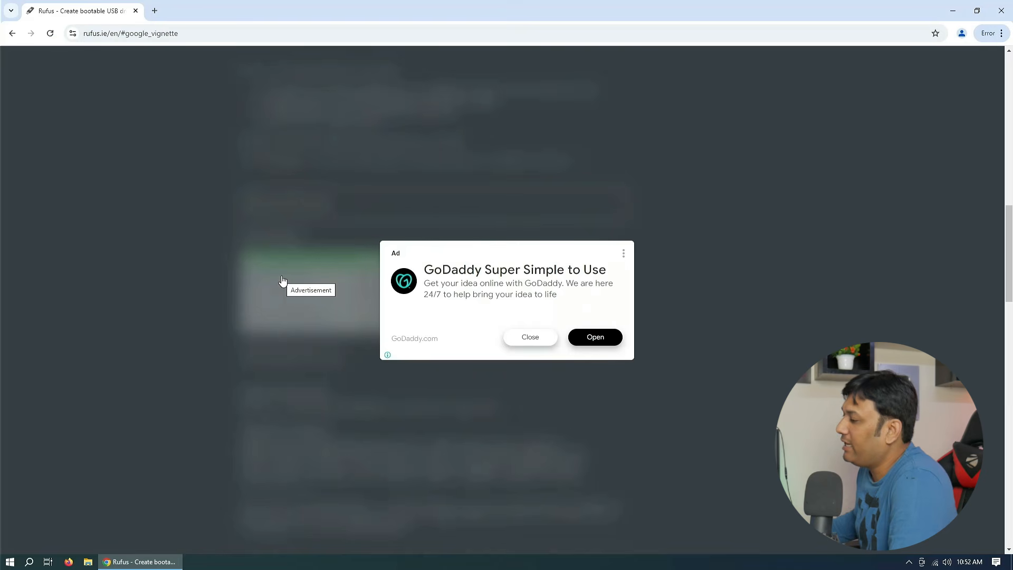
left_click(530, 338)
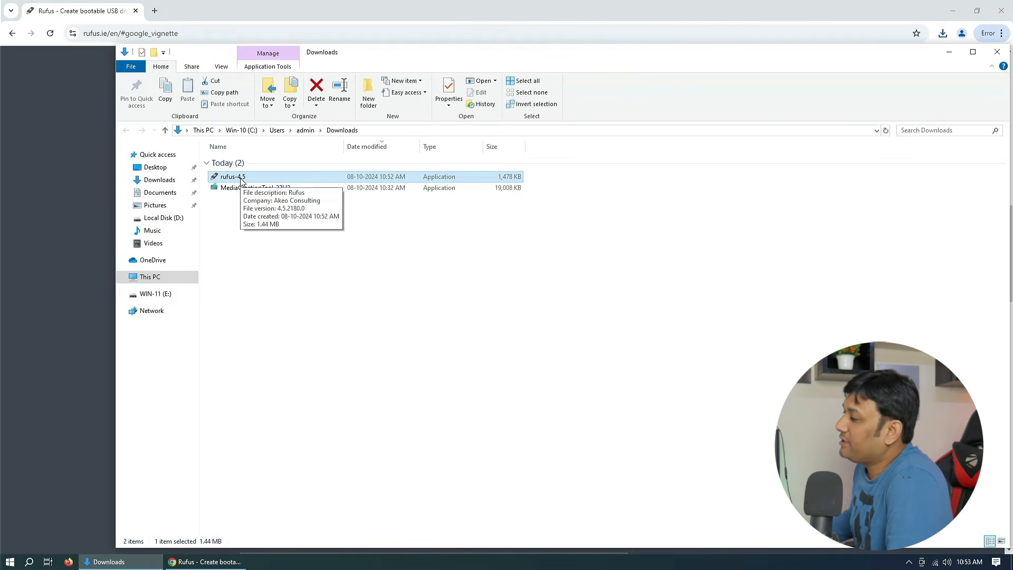
- Run the downloaded rufus-4.5 with online update checks declined, and close the Downloads folder and Chrome
right_click(242, 180)
left_click(271, 197)
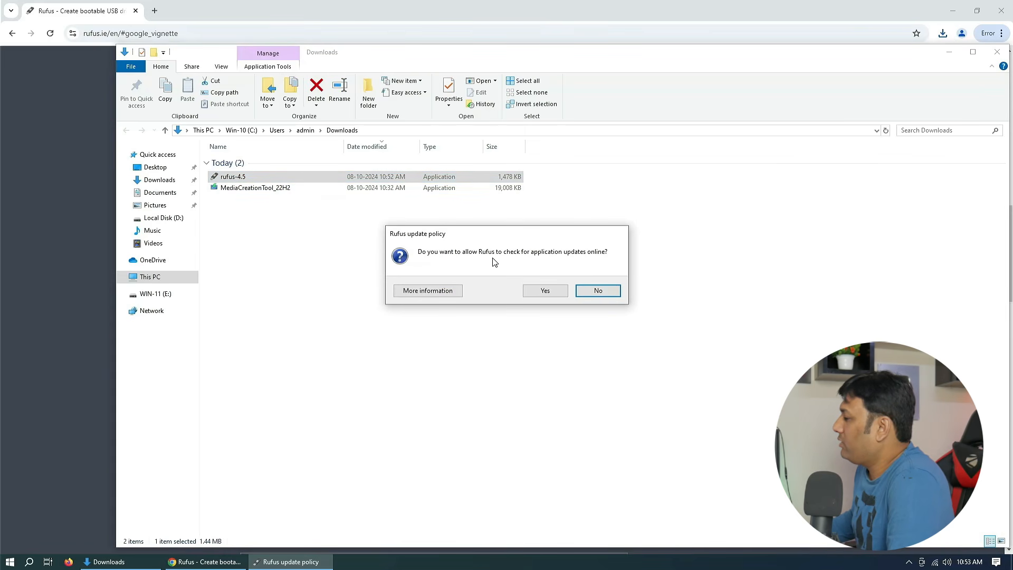
left_click(602, 293)
left_click(1004, 56)
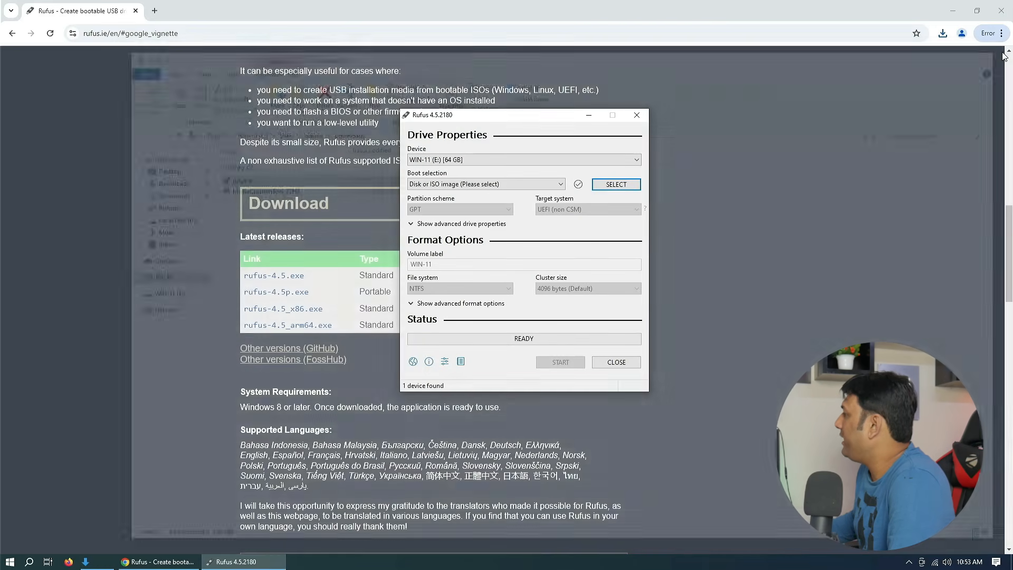
left_click(1001, 11)
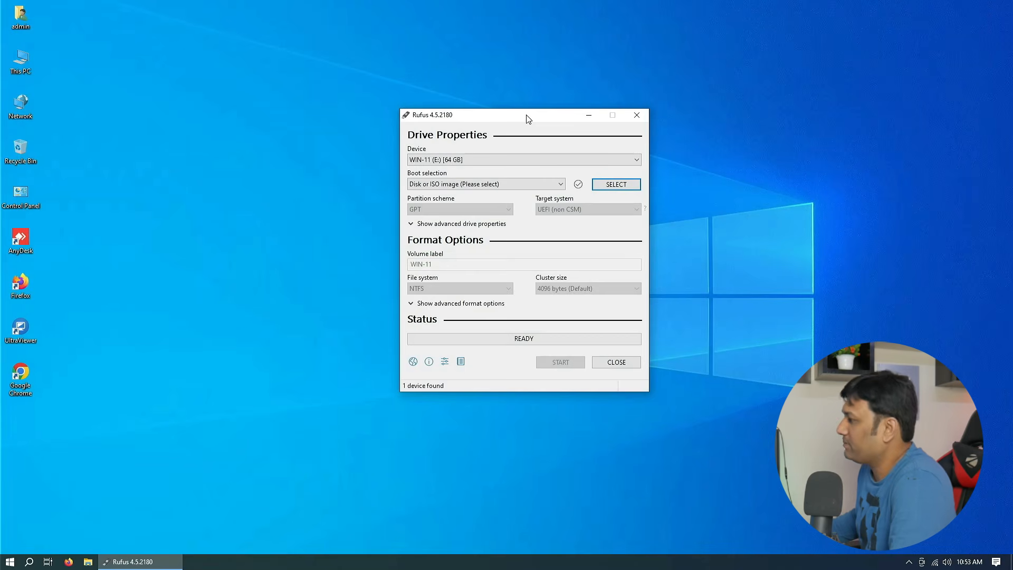
- Select WIN-11 (E:) [64 GB] as the device and load Windows10-22H2 from Local Disk (D:) as the boot image
left_click_drag(526, 115, 442, 104)
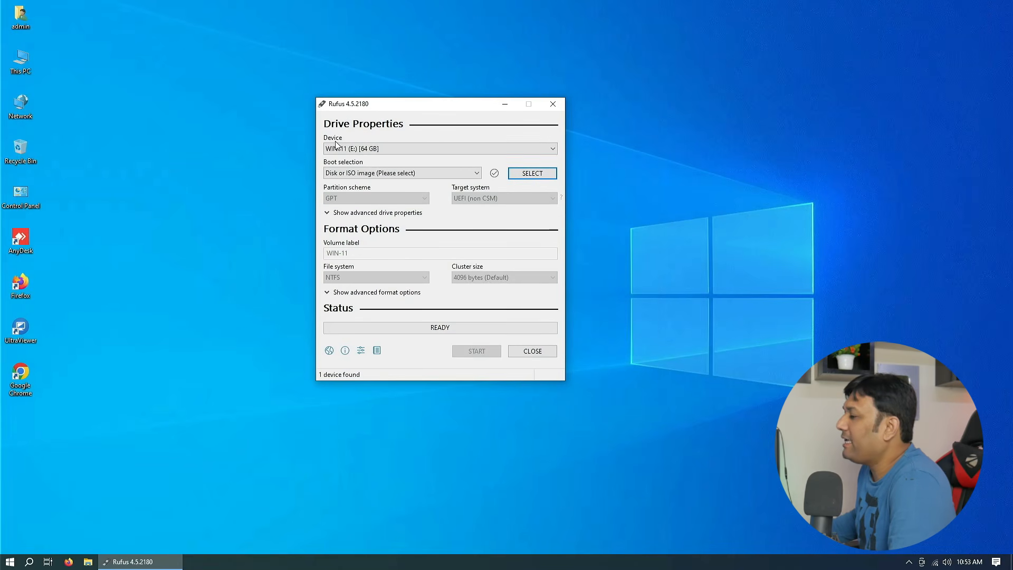
left_click(366, 148)
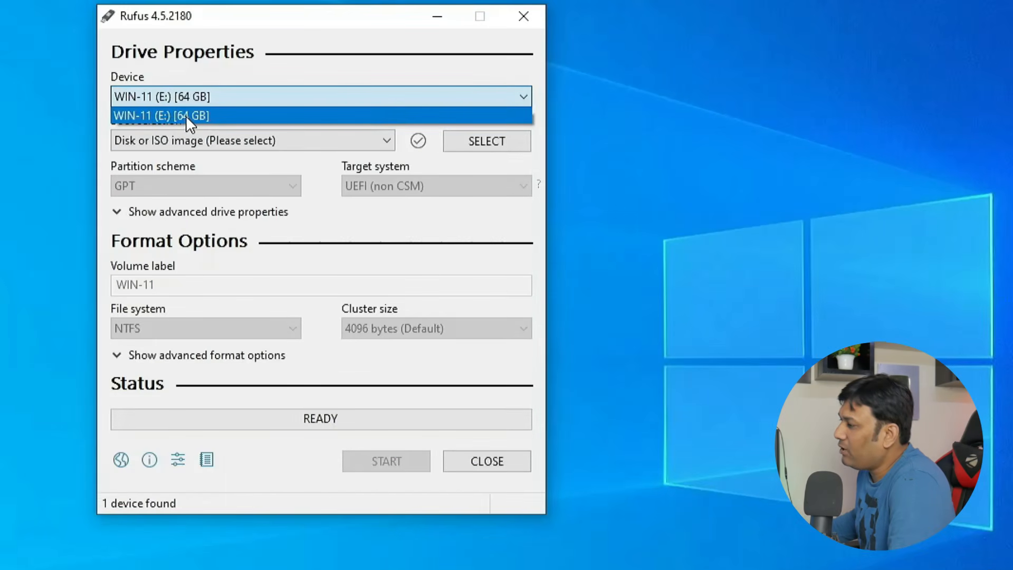
left_click(185, 116)
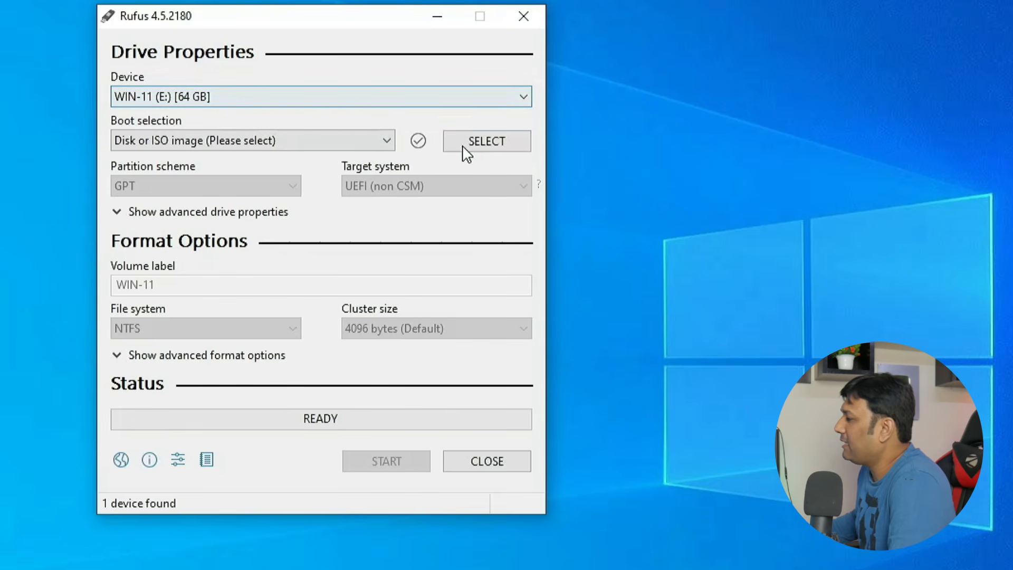
left_click(501, 152)
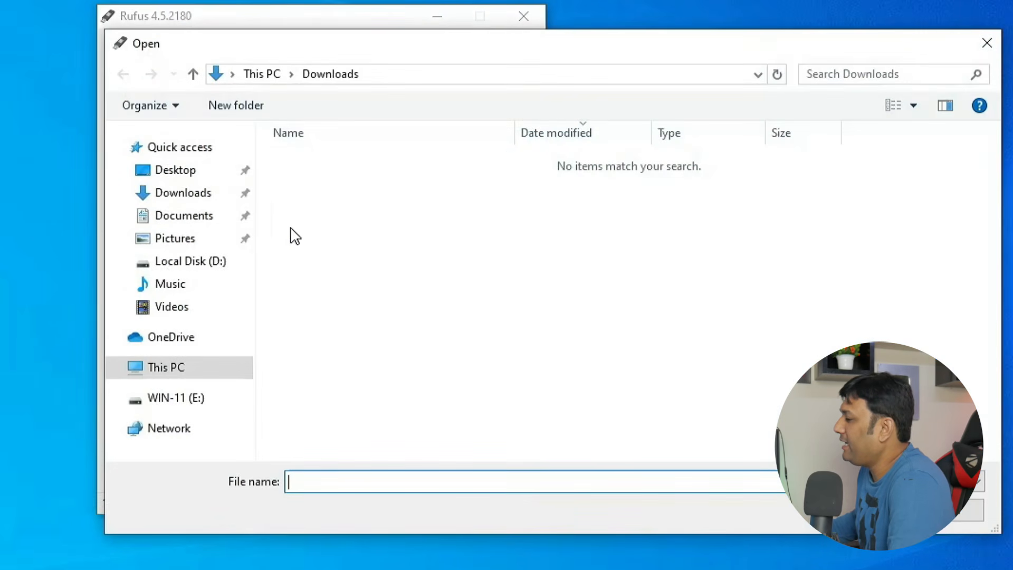
left_click(172, 372)
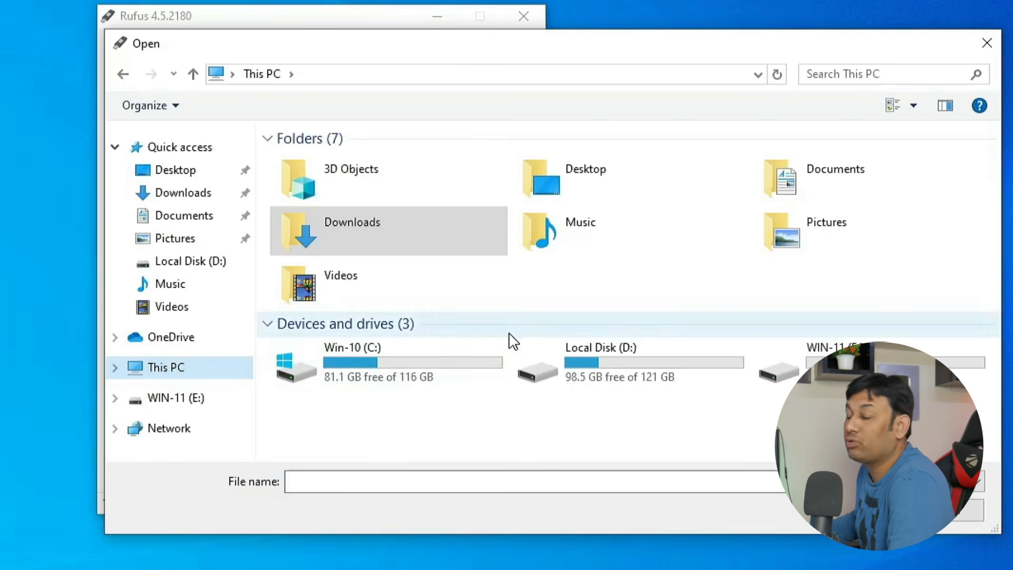
double_click(606, 379)
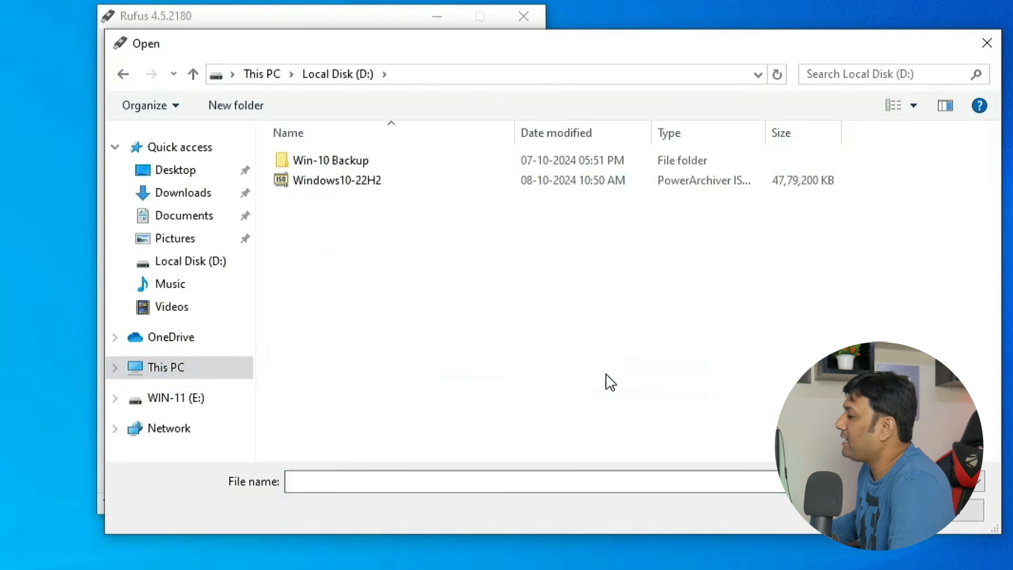
double_click(361, 181)
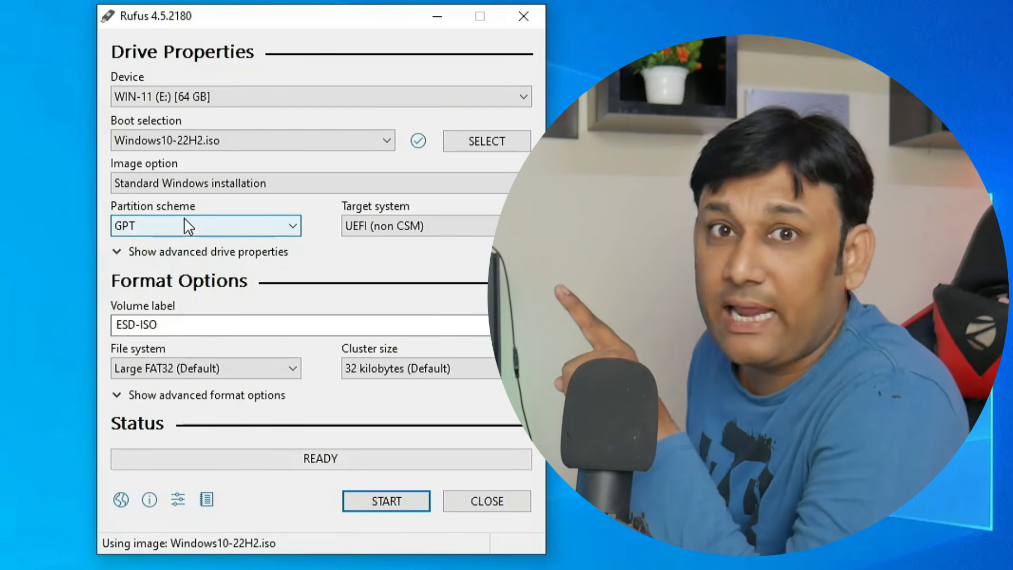
- Switch the partition scheme to MBR and back to GPT
left_click(184, 232)
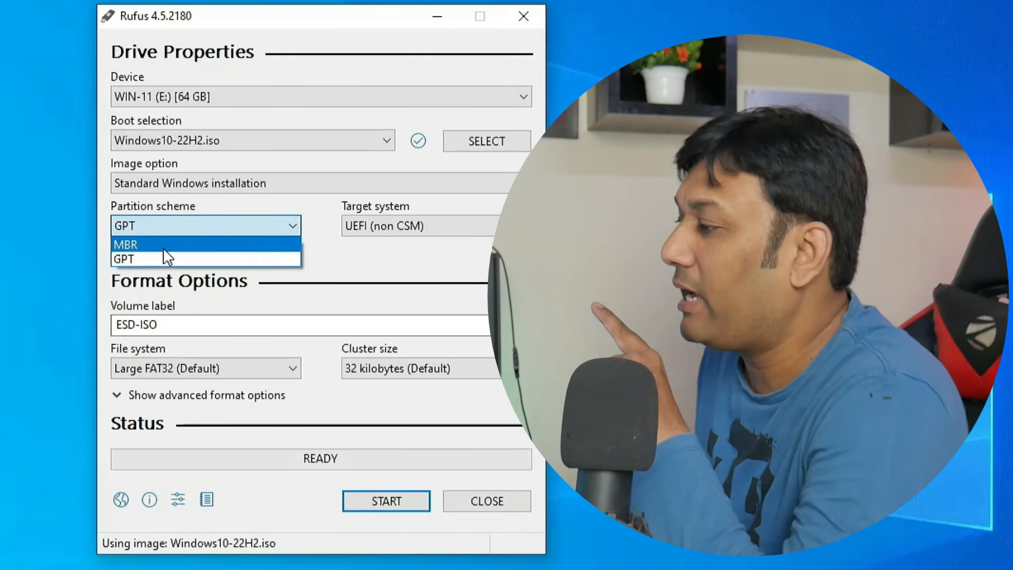
left_click(163, 248)
left_click(189, 227)
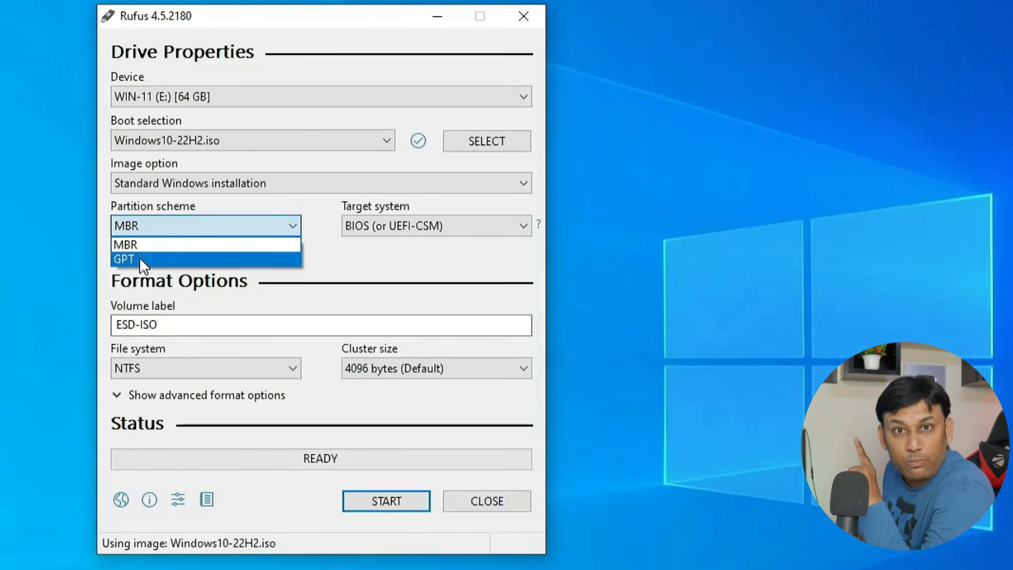
left_click(140, 258)
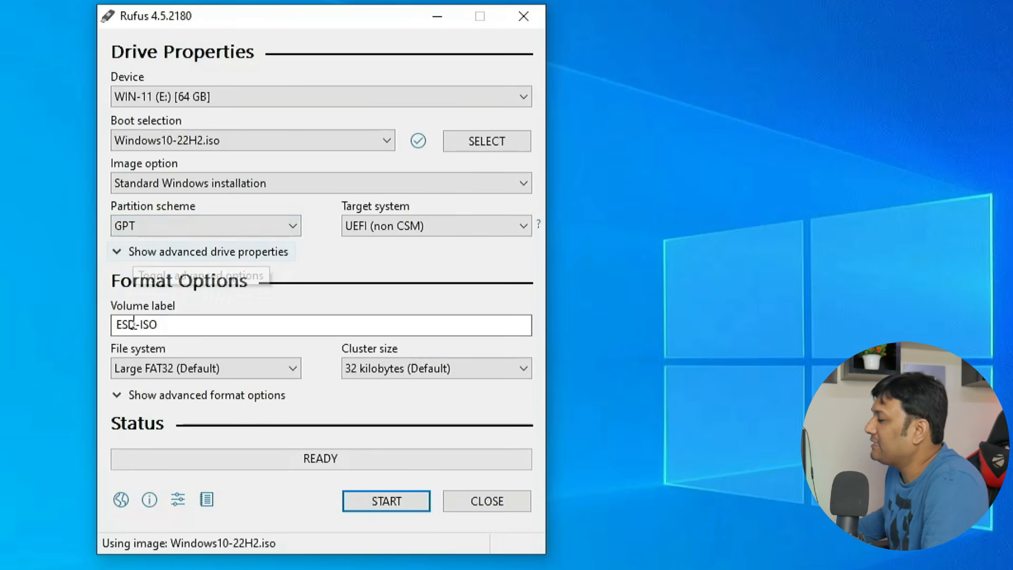
- Replace the volume label with Win-10 USB
left_click_drag(181, 324, 82, 308)
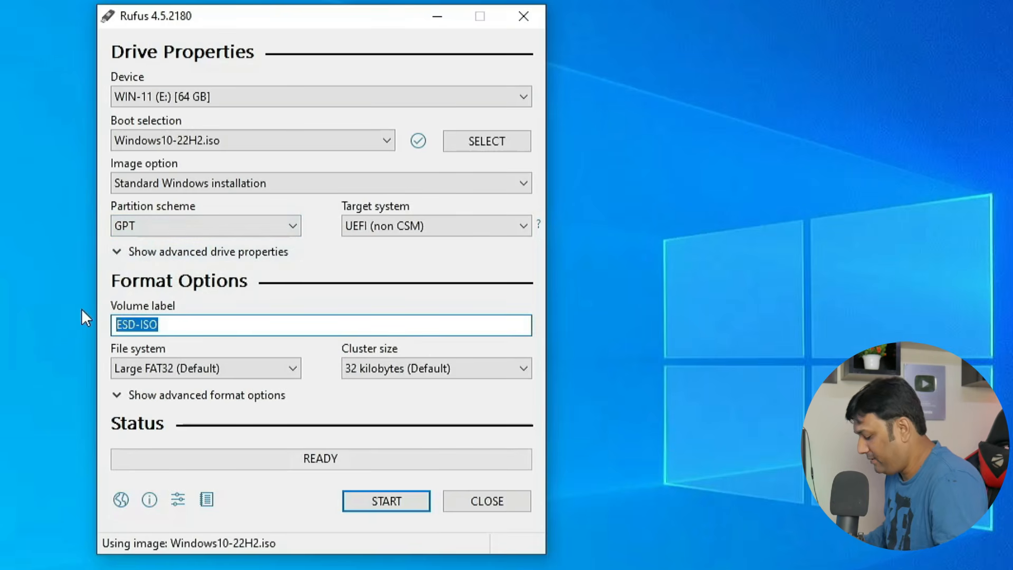
type("Win-11")
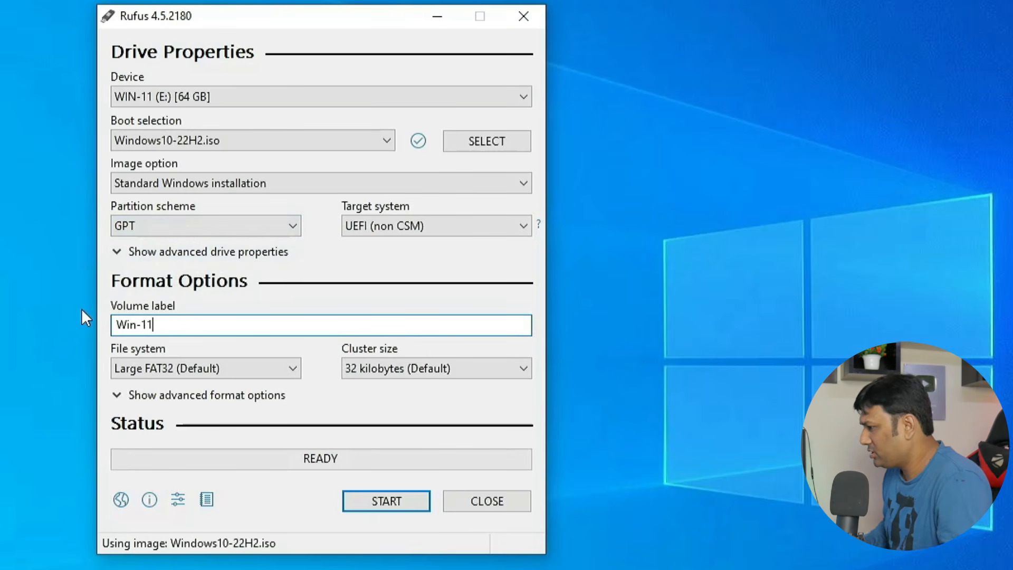
key("BackSpace")
type("0")
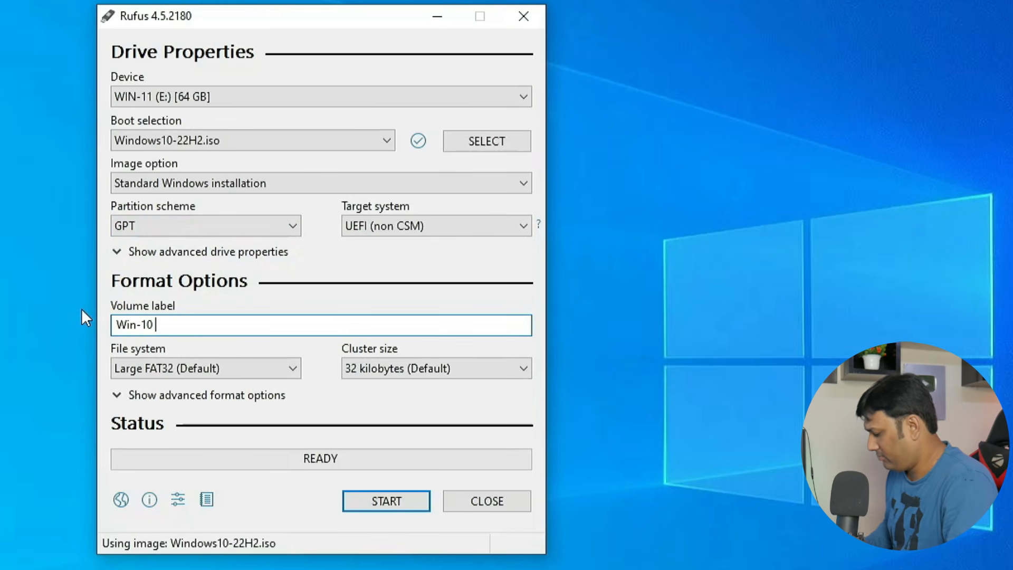
type(" USB")
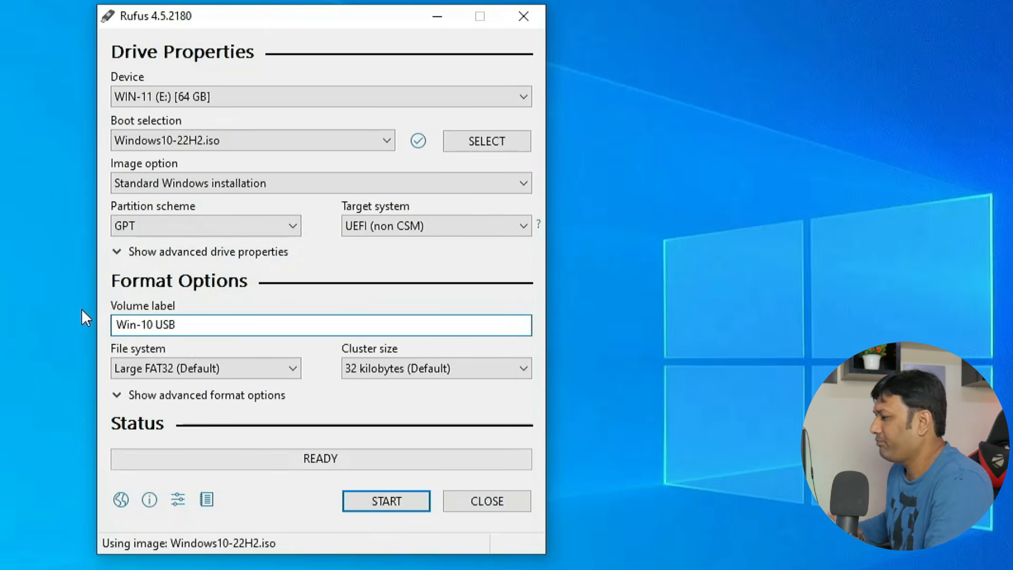
- Start writing the USB drive without creating a local account, agreeing to format it anyway and erase all its data
left_click(405, 508)
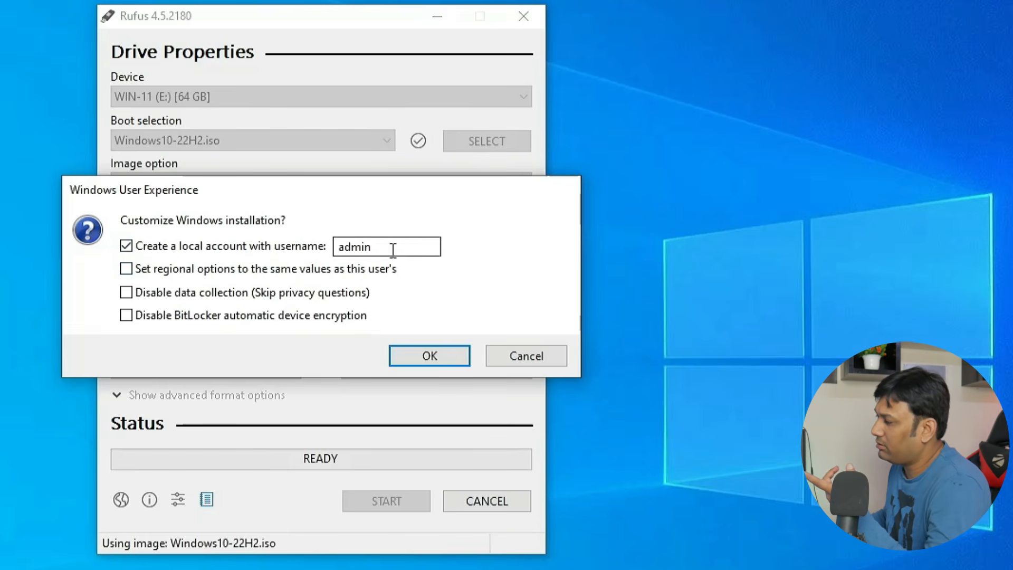
left_click_drag(391, 248, 305, 241)
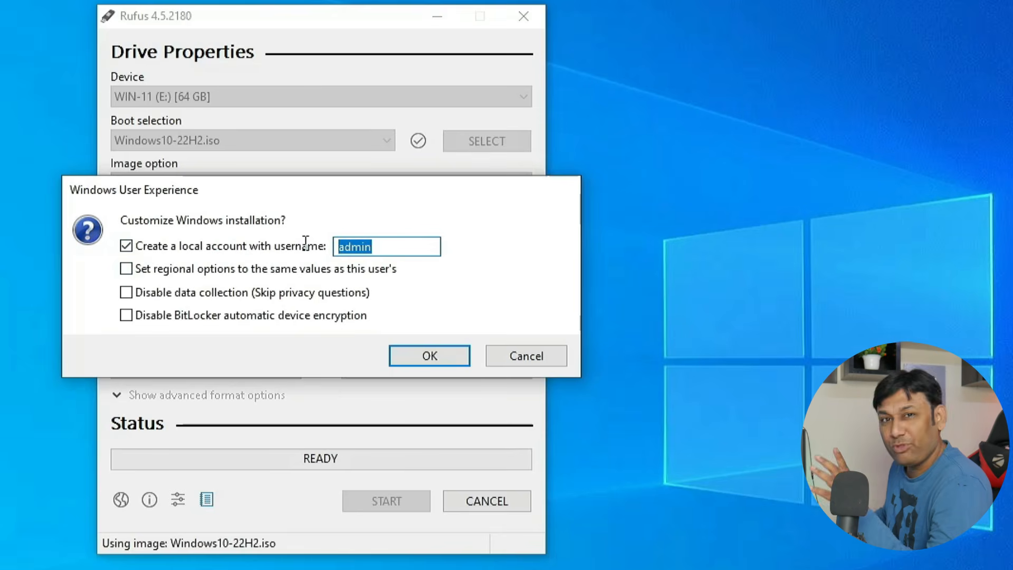
left_click(413, 248)
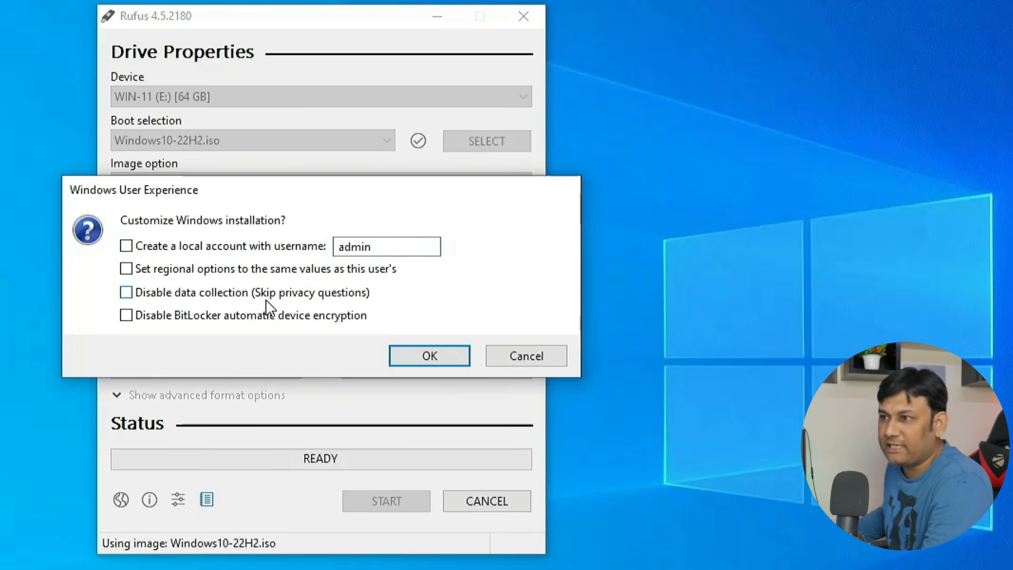
left_click(430, 357)
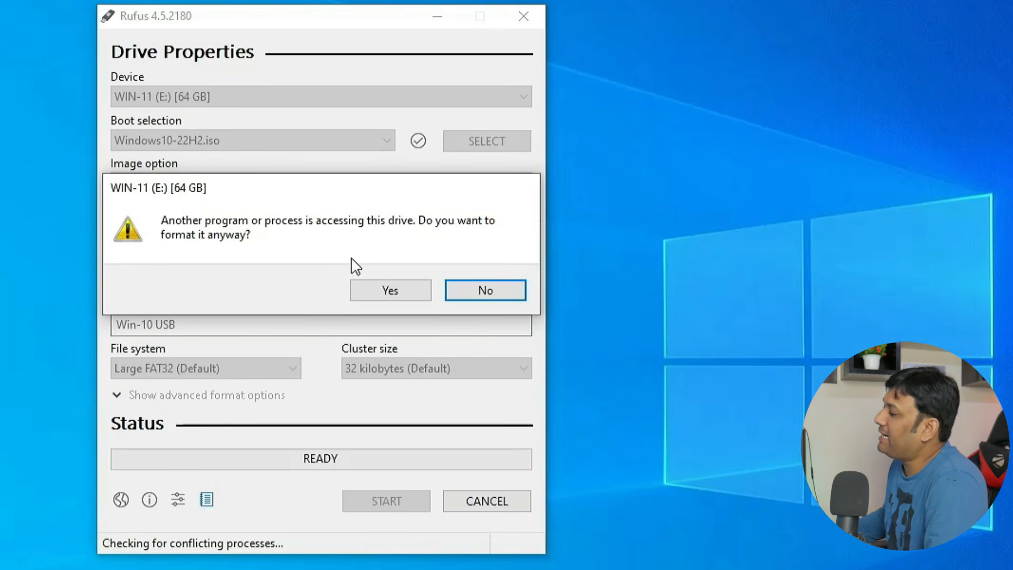
left_click(379, 292)
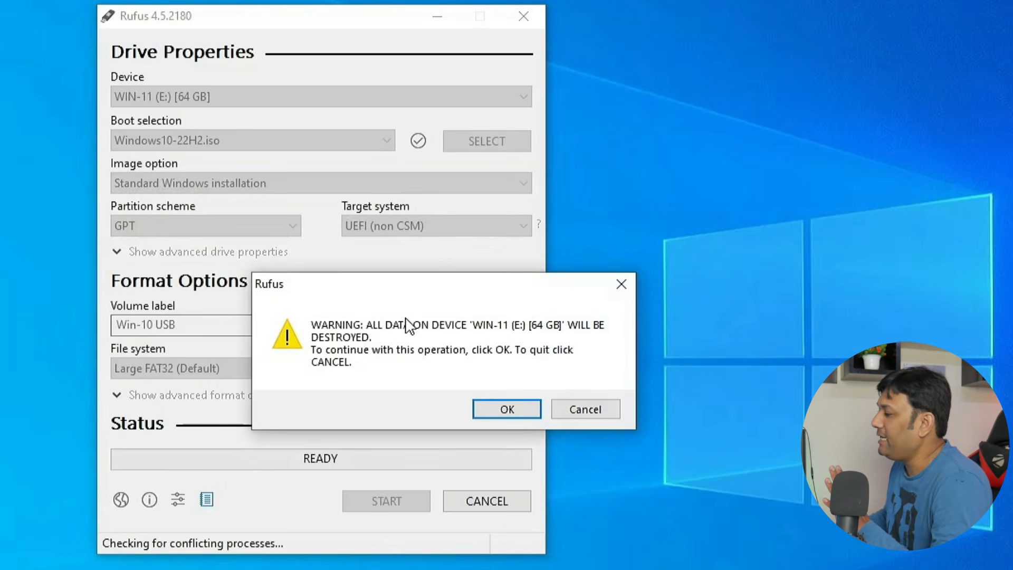
left_click(501, 403)
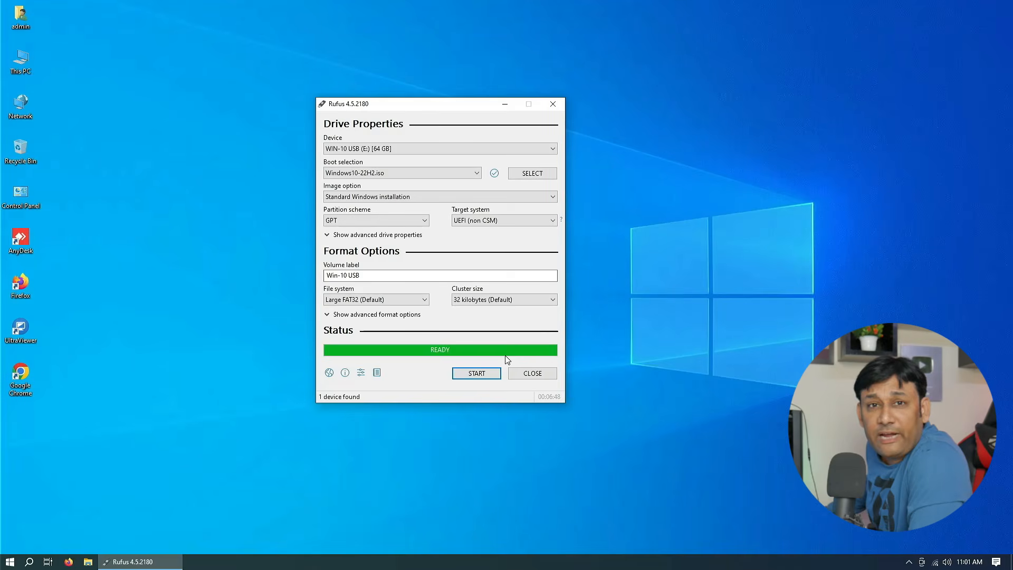
- Close Rufus and restart the computer
left_click(541, 377)
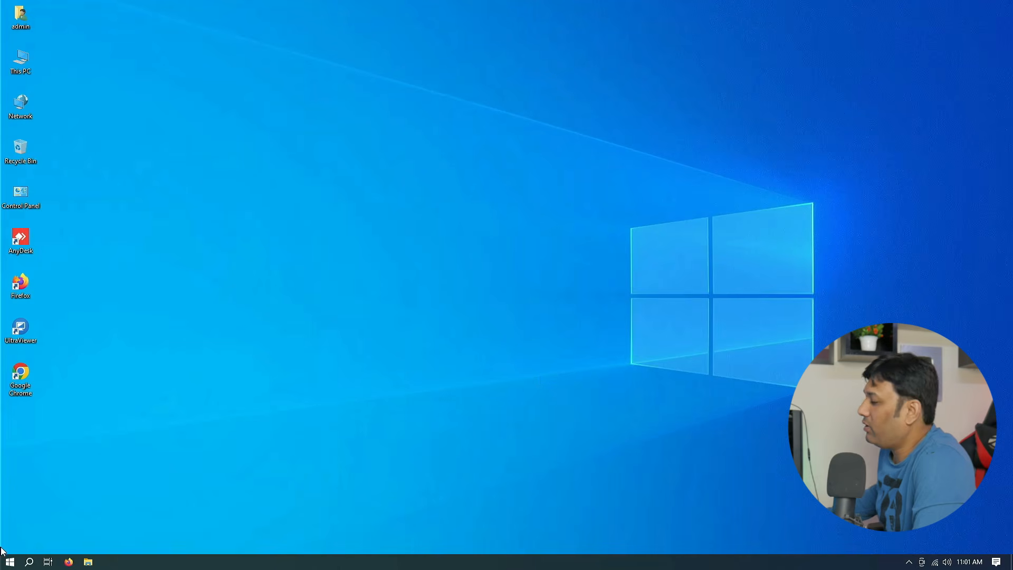
right_click(9, 562)
left_click(162, 539)
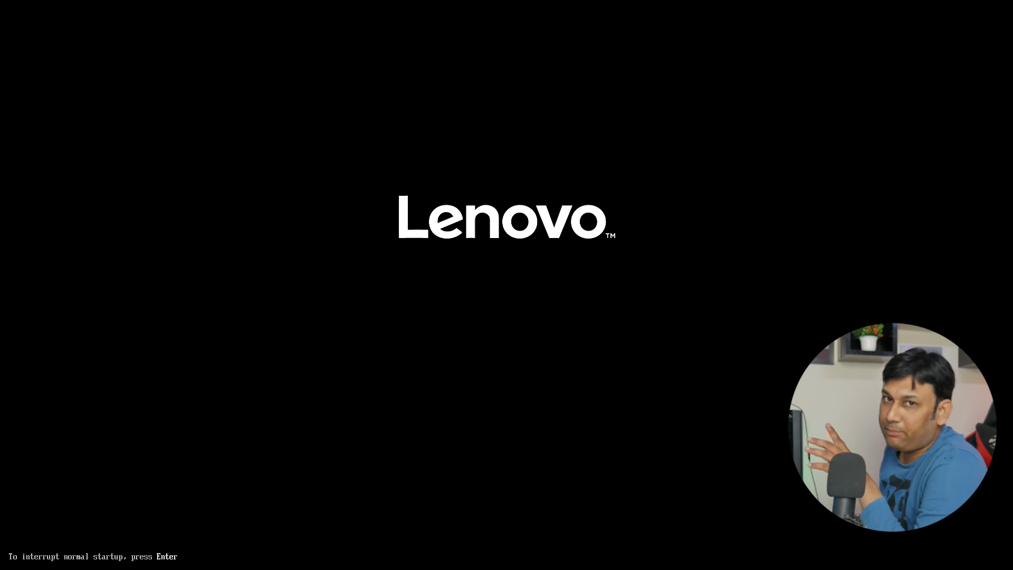
- Interrupt normal startup and boot from UEFI: KingstonDataTraveler 3.0PMAP, Partition 1 as the temporary startup device
key("Return")
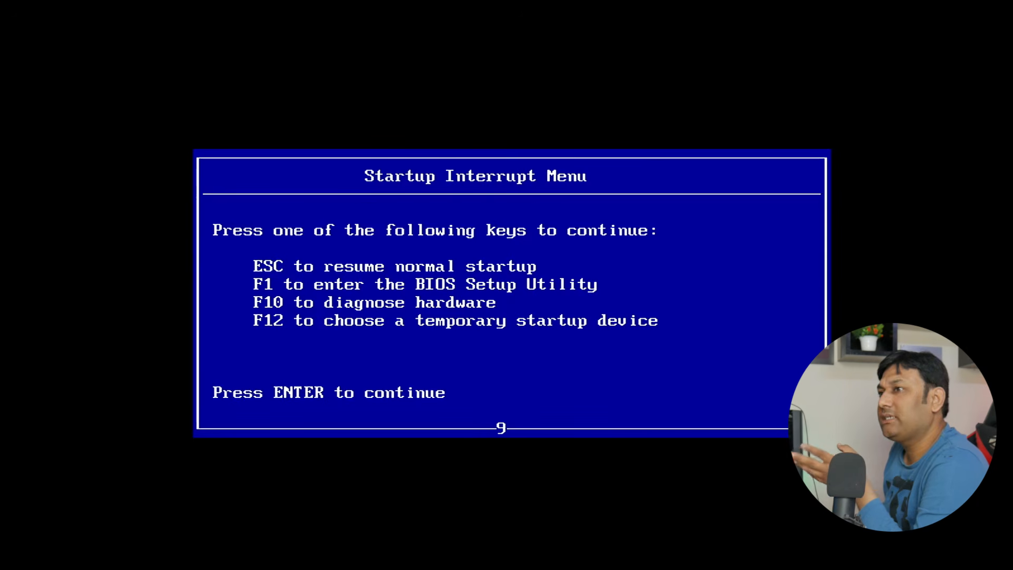
key("F12")
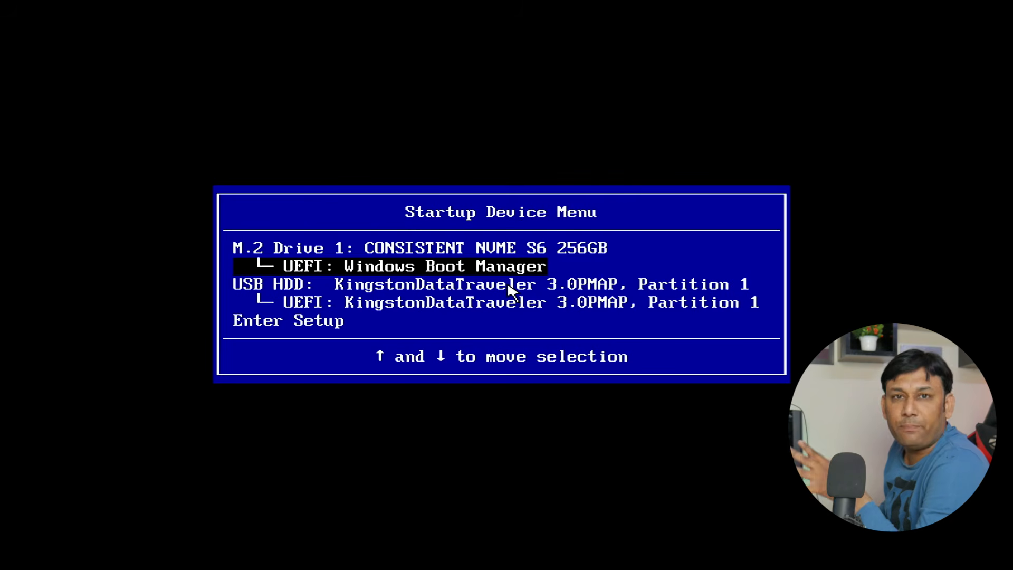
key("Down")
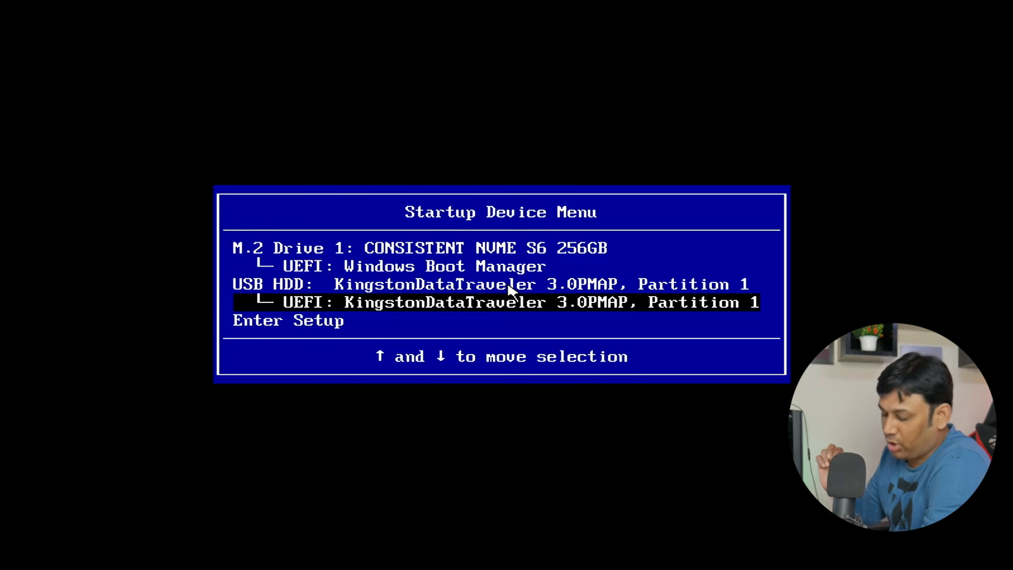
key("Up")
key("Up")
key("Up")
key("Down")
key("Up")
key("Up")
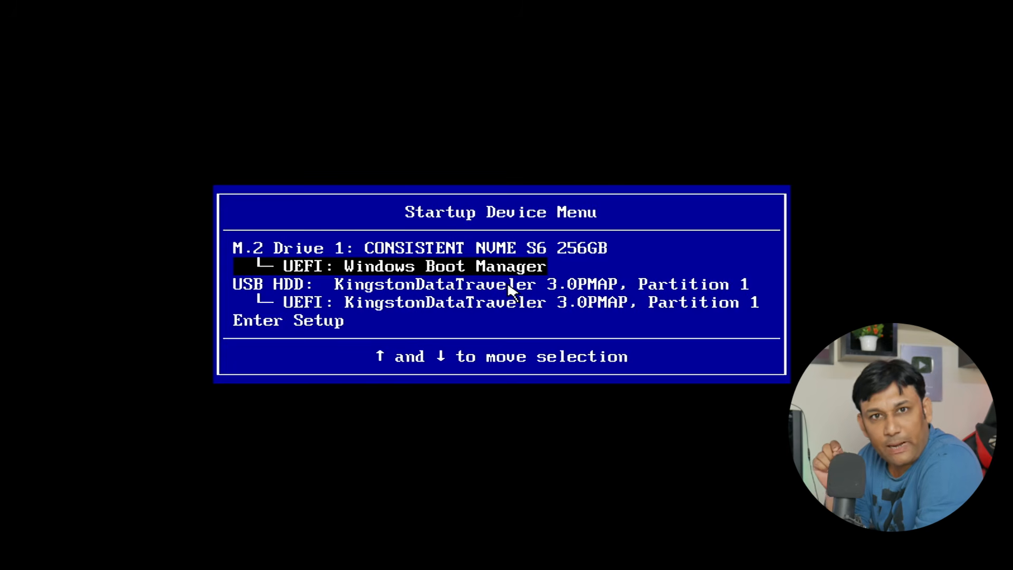
key("Down")
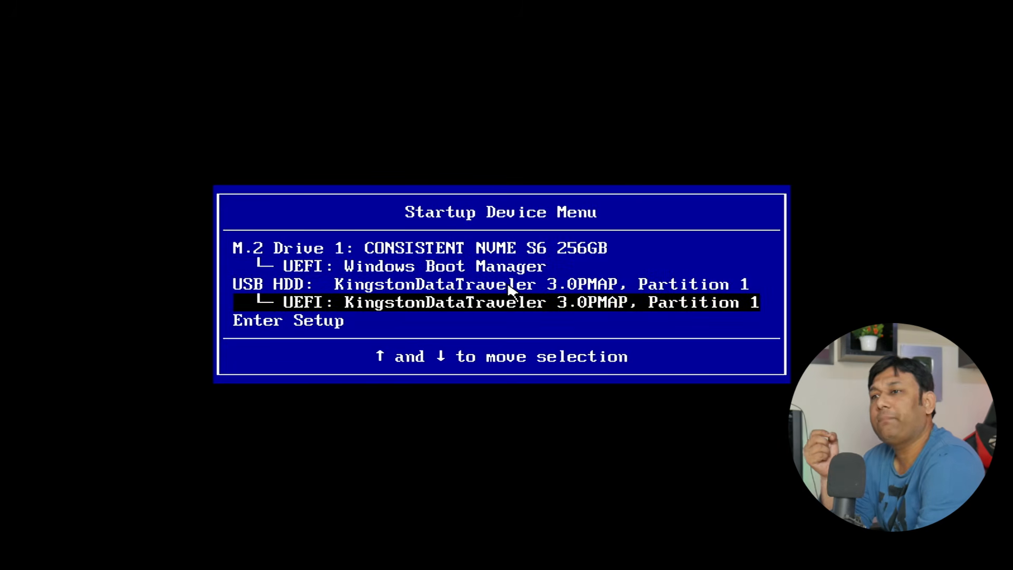
key("Return")
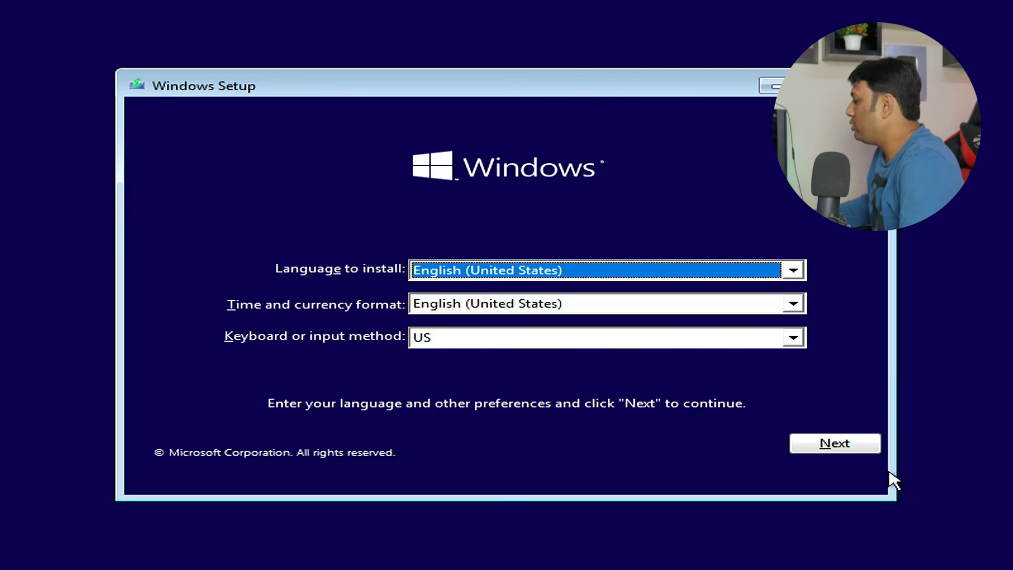
- Begin the Windows installation with the default English (United States) language and US keyboard, skipping the product key
left_click(834, 445)
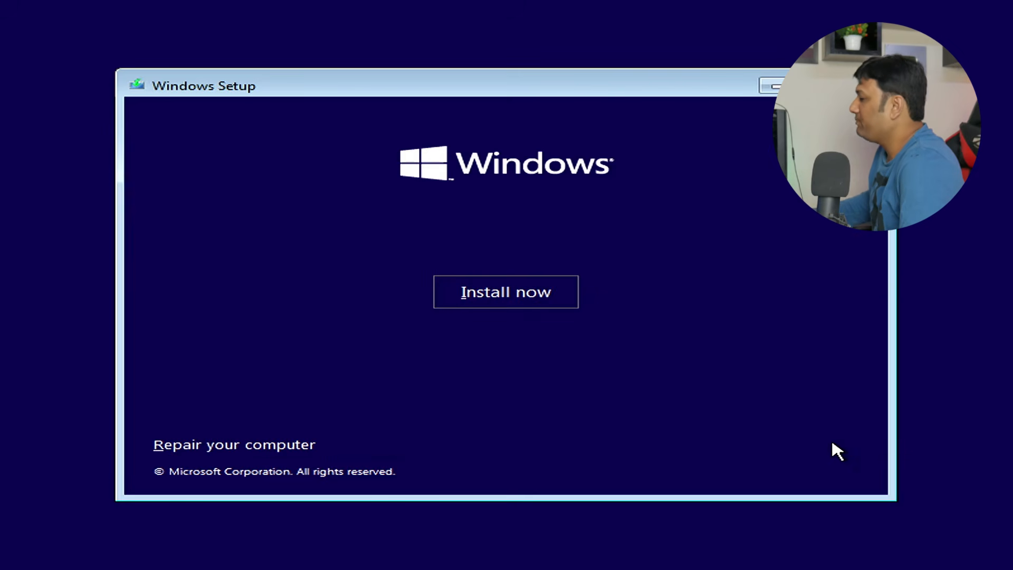
left_click(514, 294)
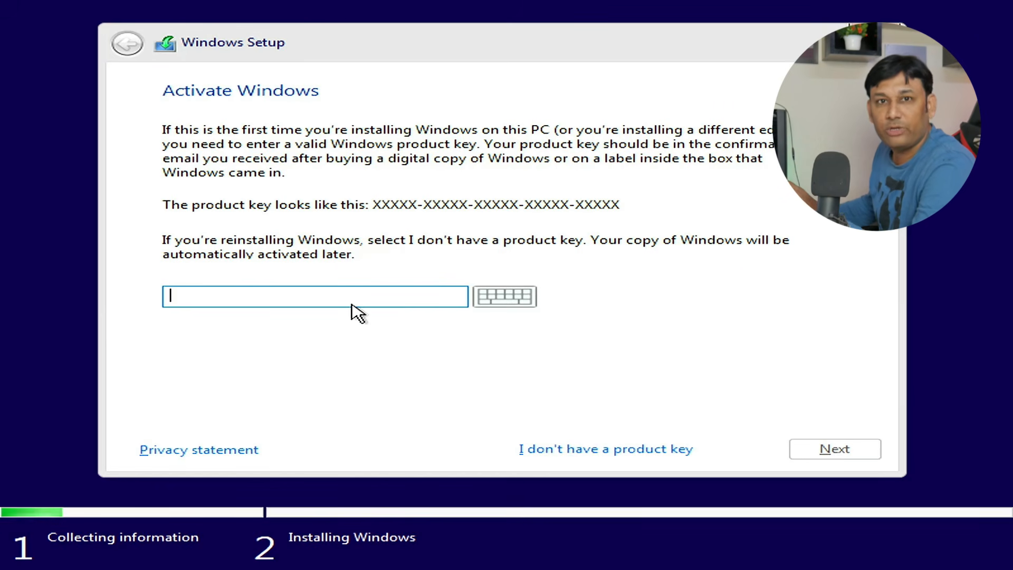
left_click(583, 449)
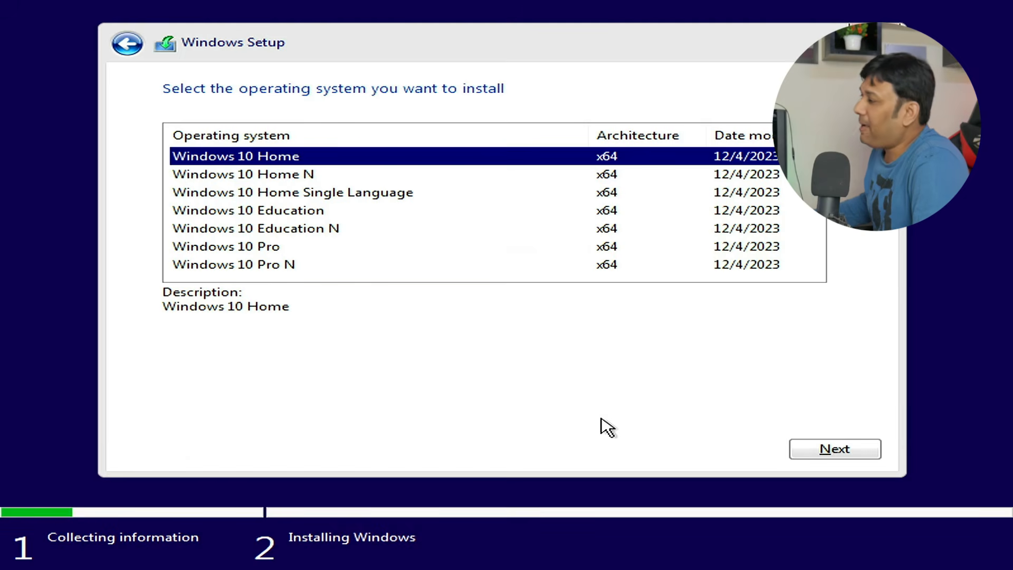
- Examine the Windows 10 editions offered for installation, including the Home, Education, Pro and N variants
left_click(232, 172)
left_click(241, 210)
left_click(246, 229)
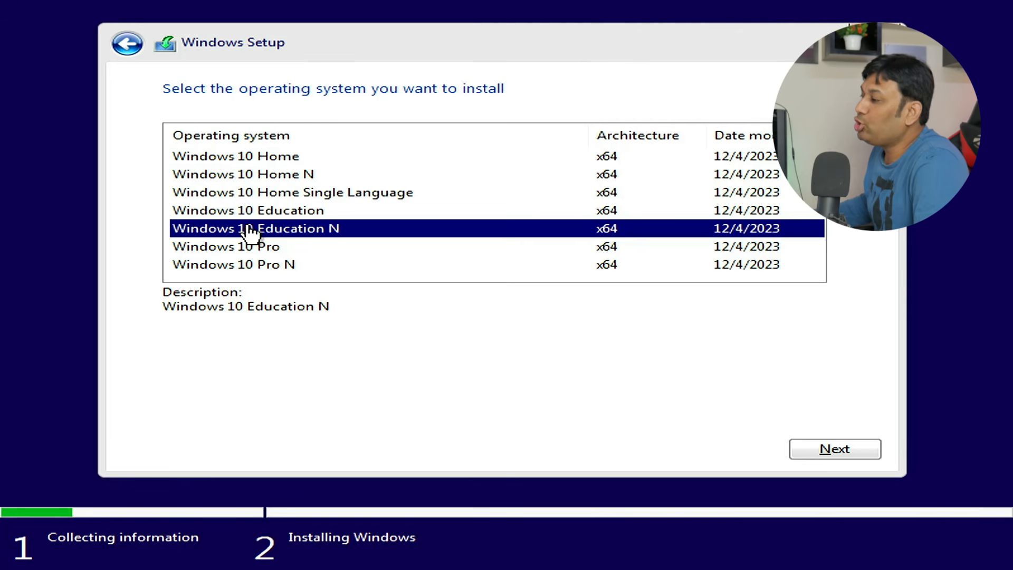
left_click(247, 247)
left_click(247, 265)
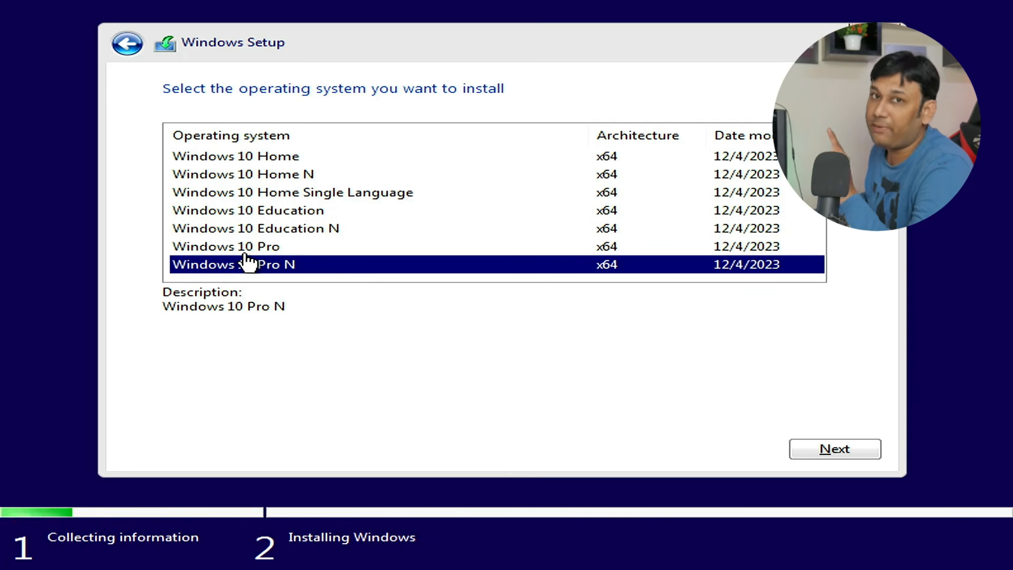
left_click(273, 193)
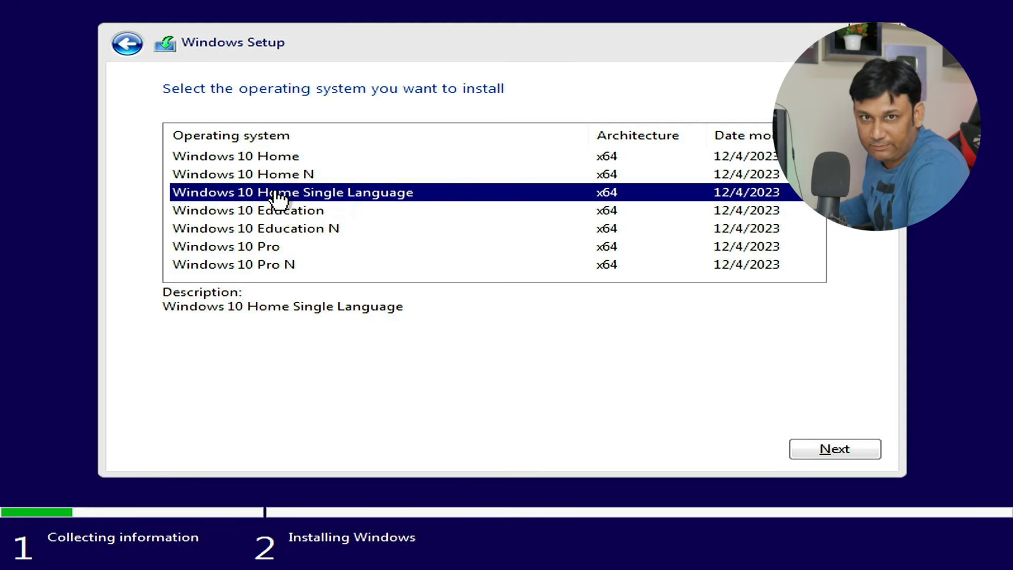
left_click(289, 158)
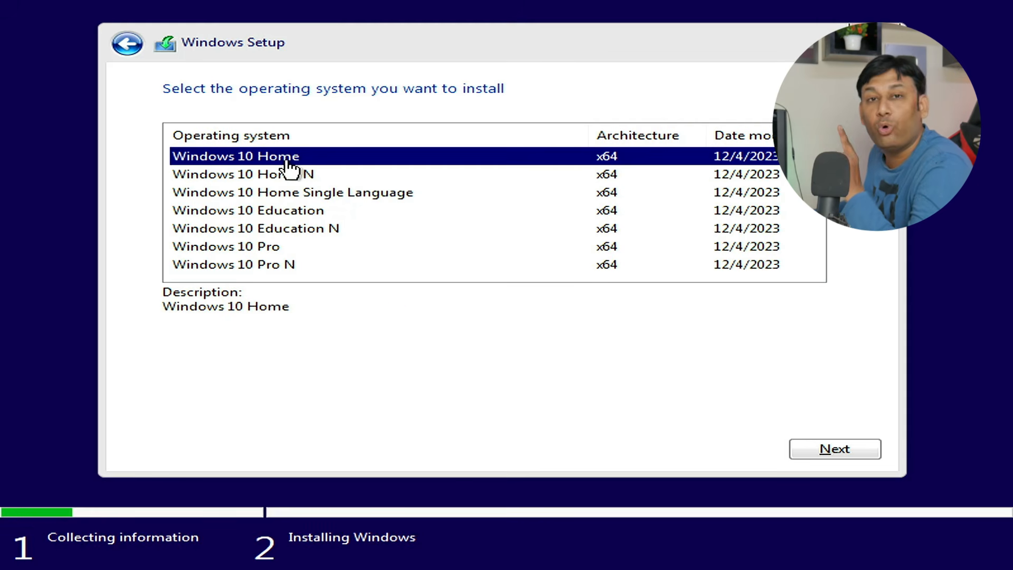
left_click(293, 197)
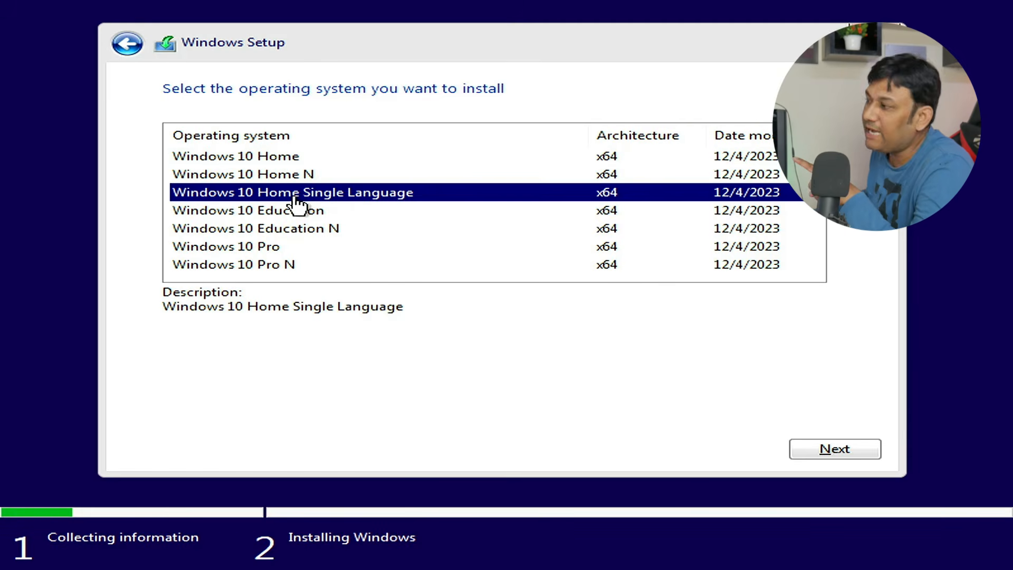
left_click(263, 248)
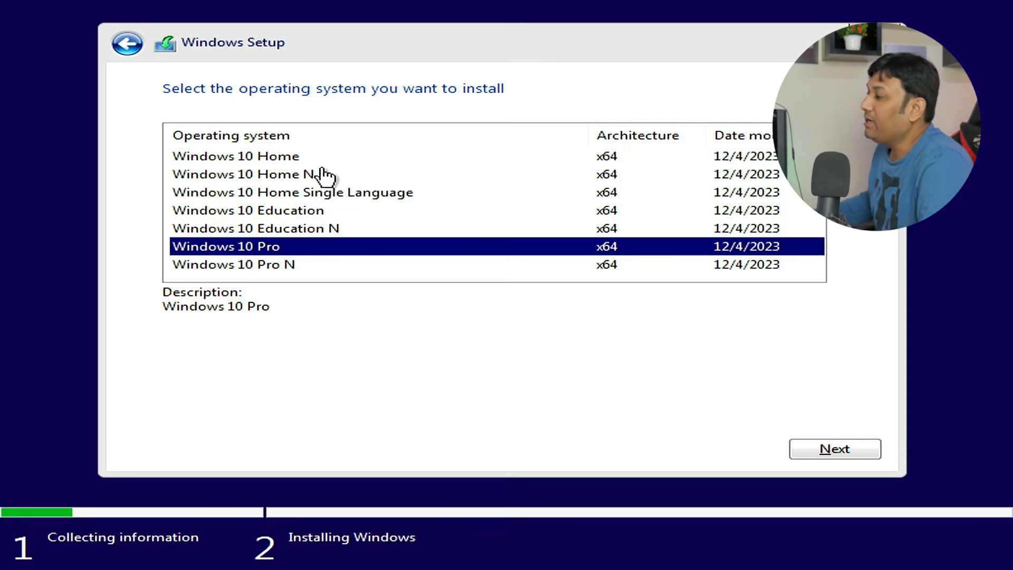
left_click(276, 176)
left_click(305, 232)
left_click(267, 265)
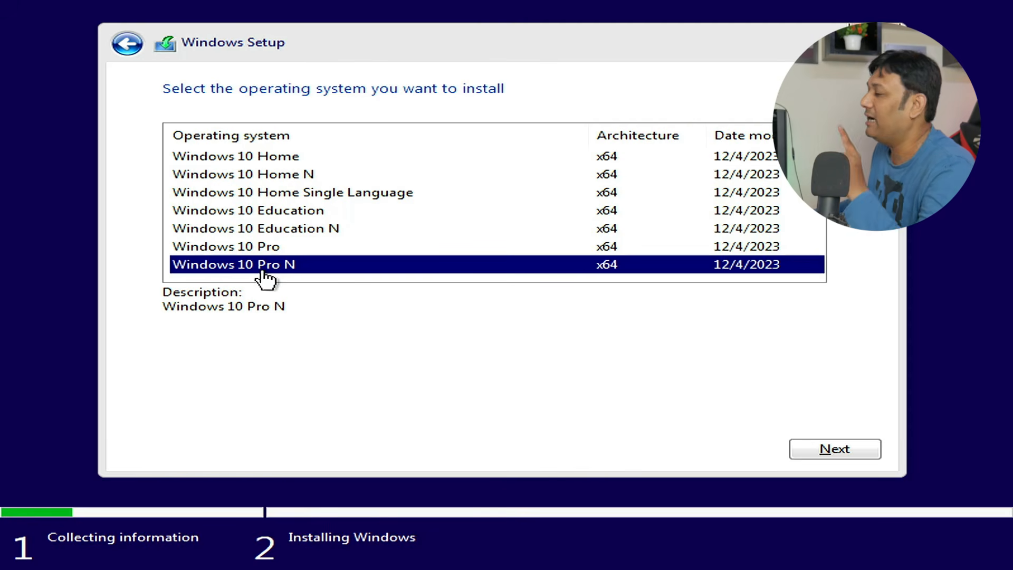
- Choose Windows 10 Home Single Language as the edition to install and accept the license terms
left_click(324, 192)
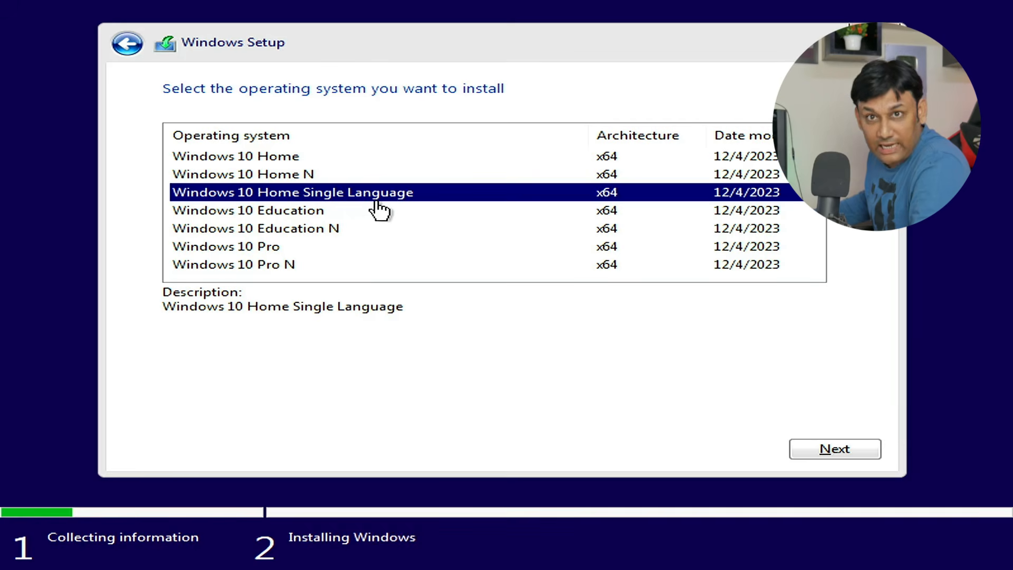
left_click(860, 459)
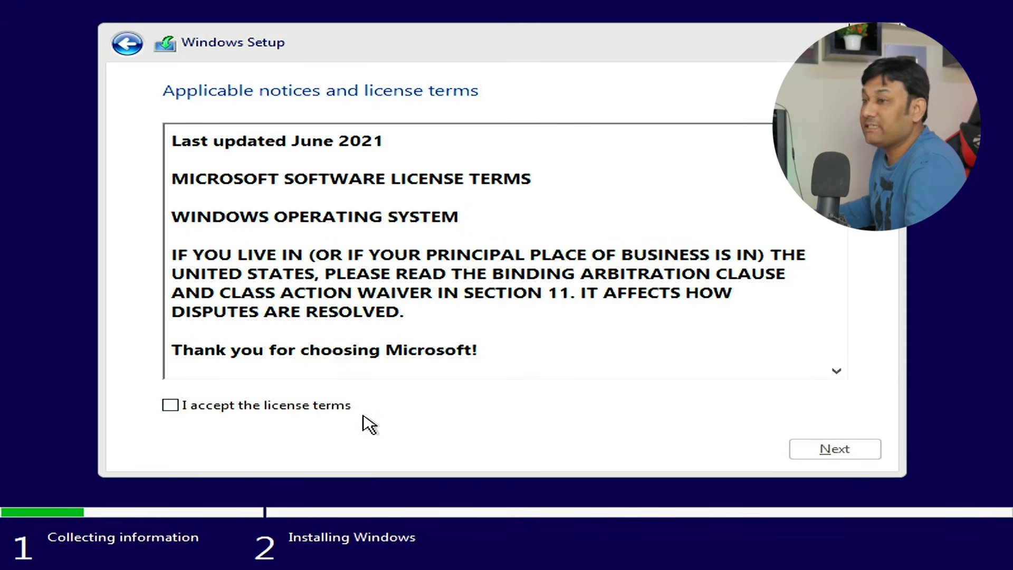
left_click(169, 406)
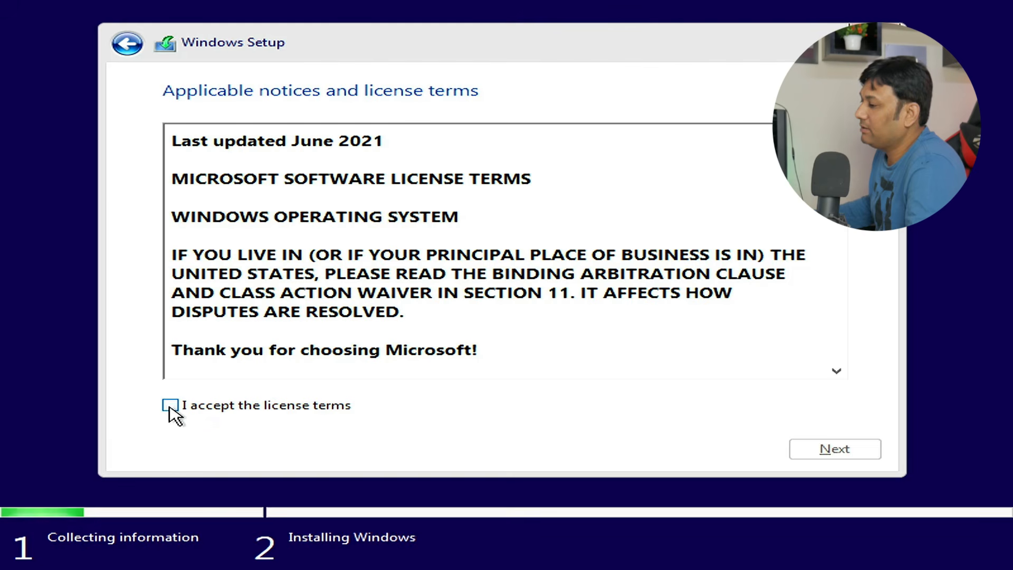
left_click(863, 449)
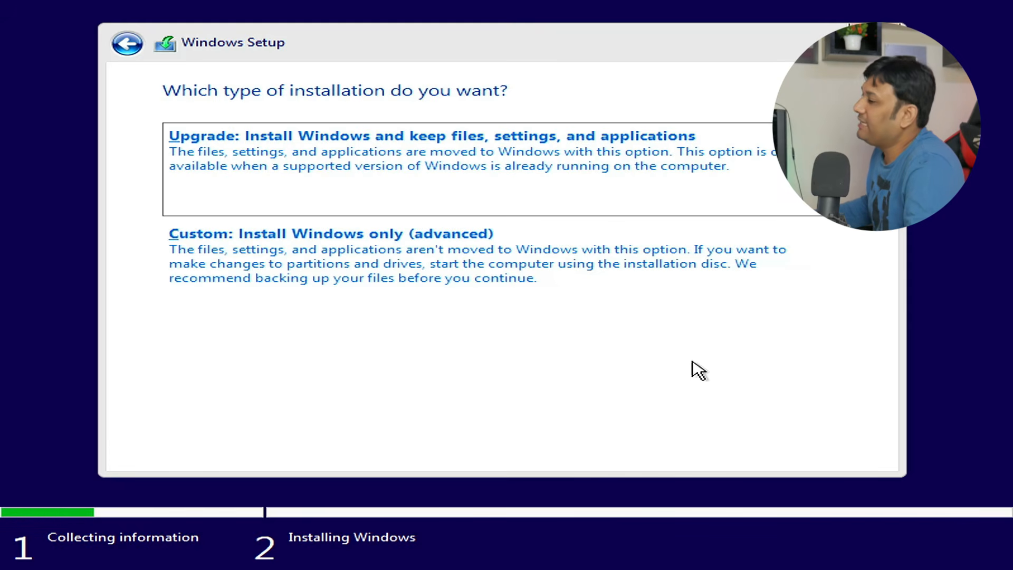
- Choose the custom Windows-only installation and delete the existing Win-10 partition on Drive 0
left_click(433, 273)
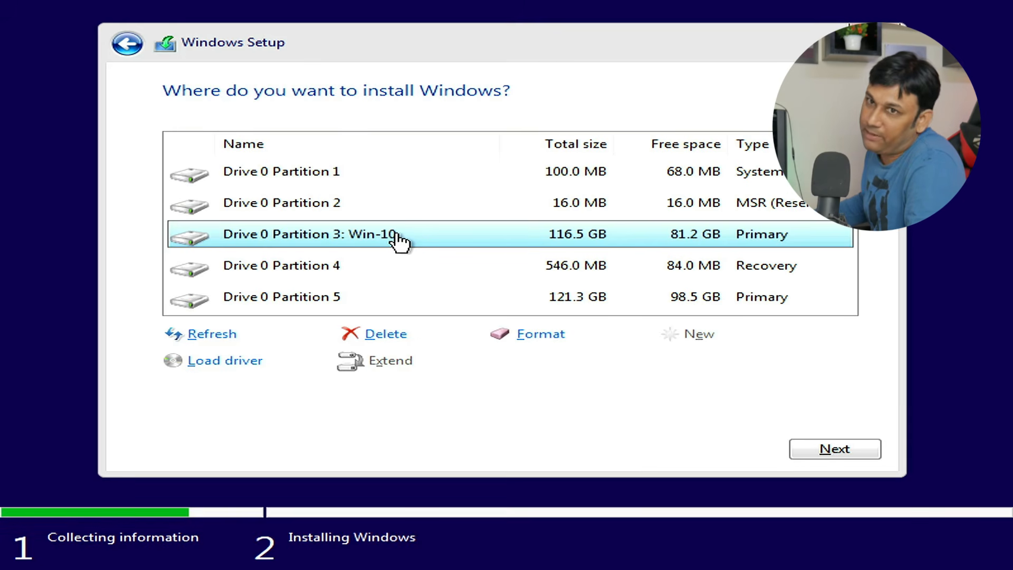
left_click(391, 335)
left_click(664, 370)
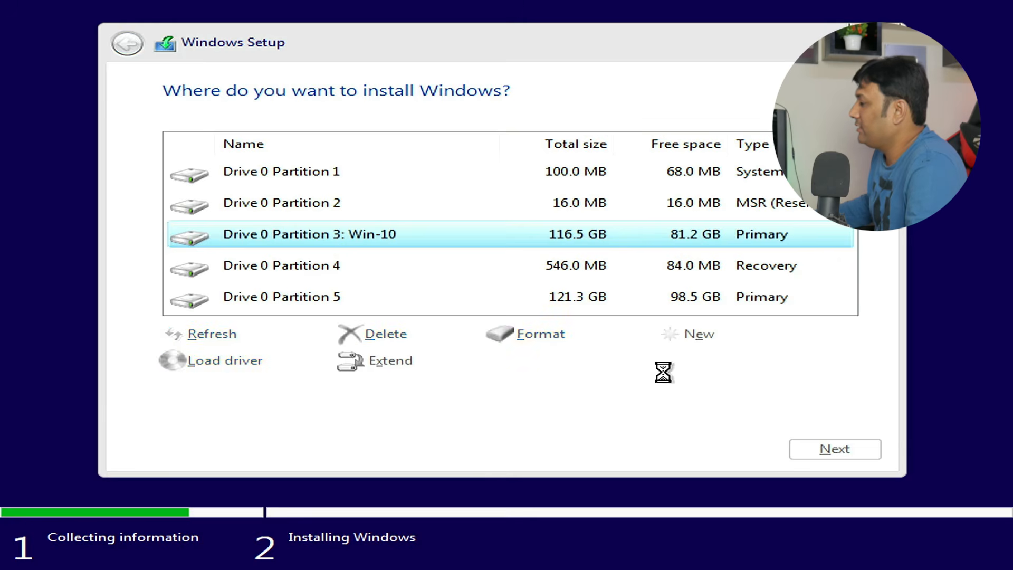
- Delete the 16 MB MSR, 100 MB System and 546 MB Recovery partitions from Drive 0, keeping the 121.3 GB primary partition
left_click(331, 211)
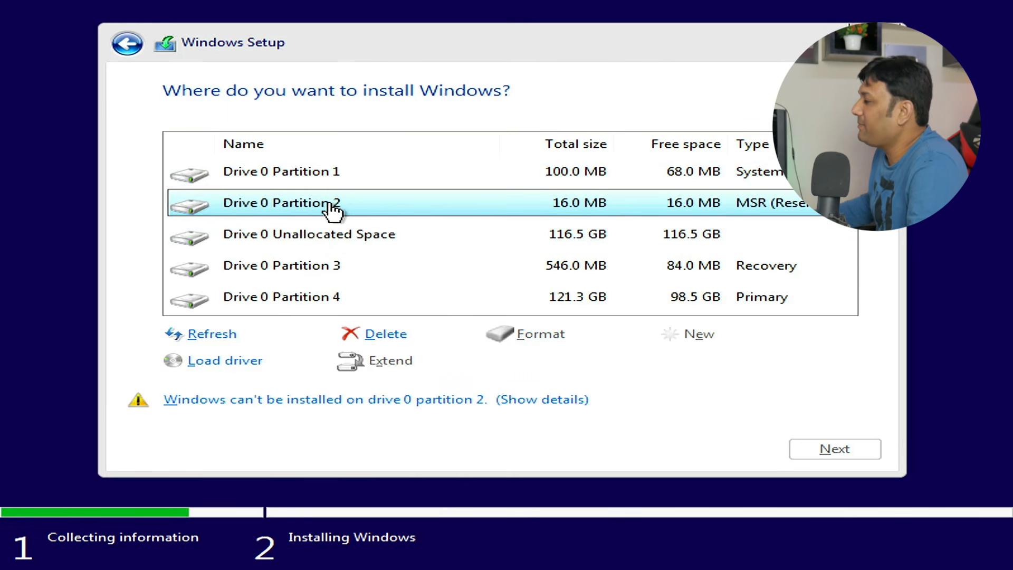
left_click(379, 332)
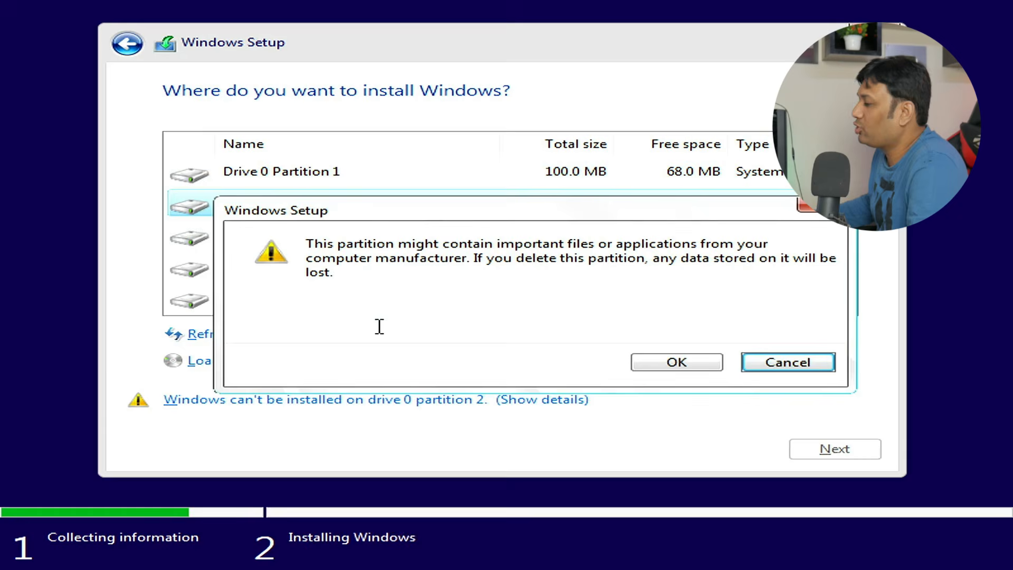
left_click(656, 364)
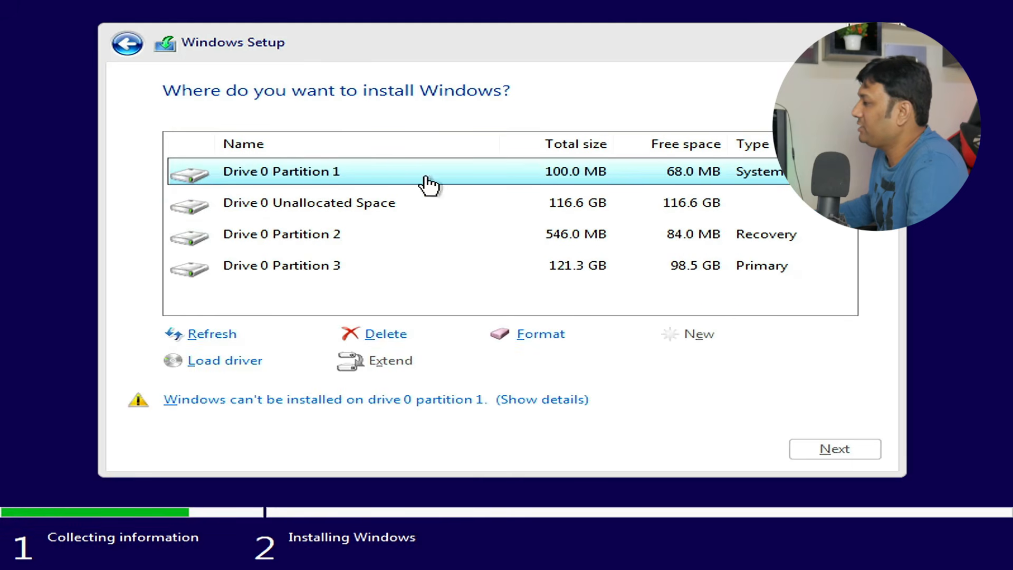
left_click(403, 333)
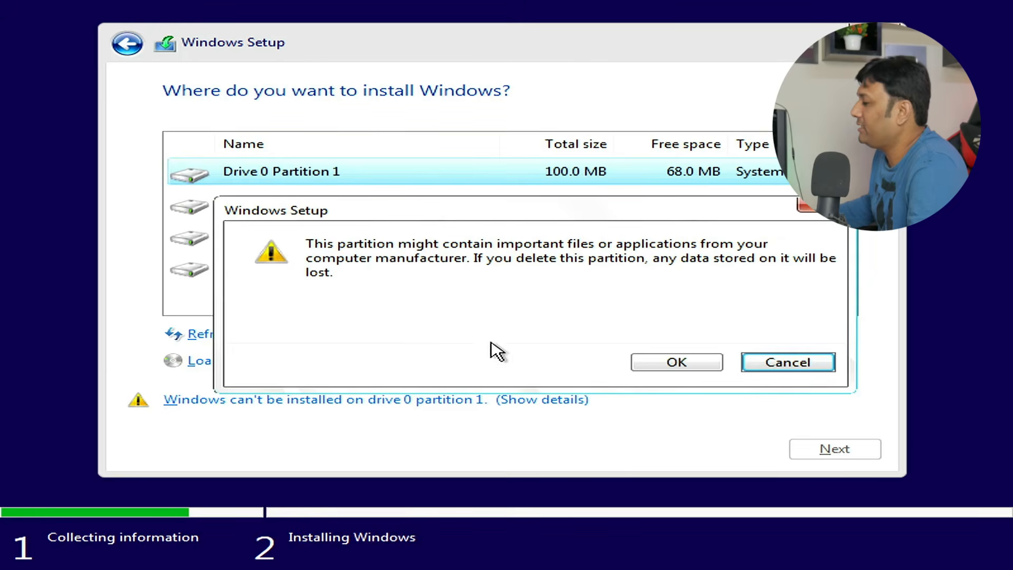
left_click(670, 364)
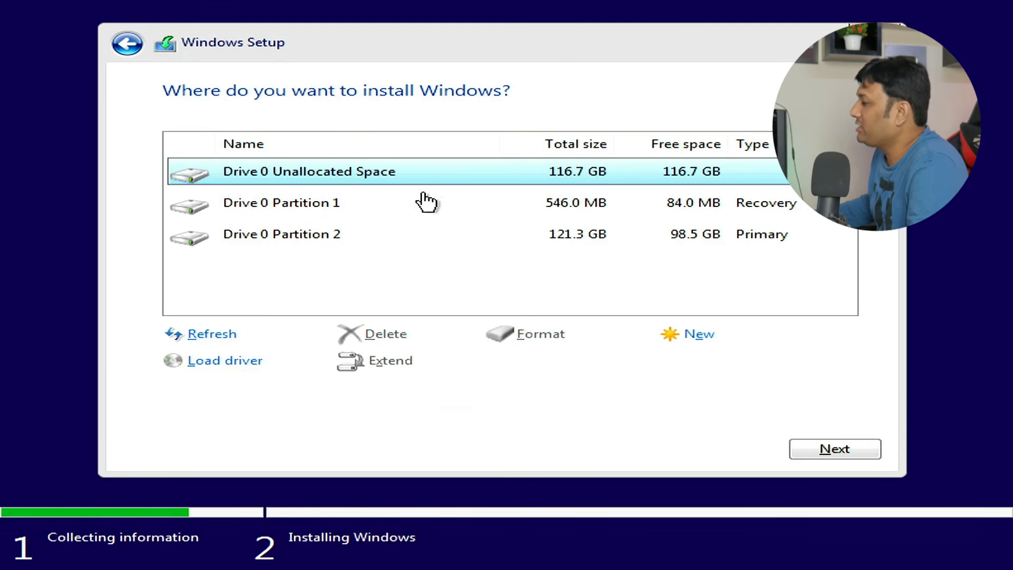
left_click(313, 209)
left_click(393, 335)
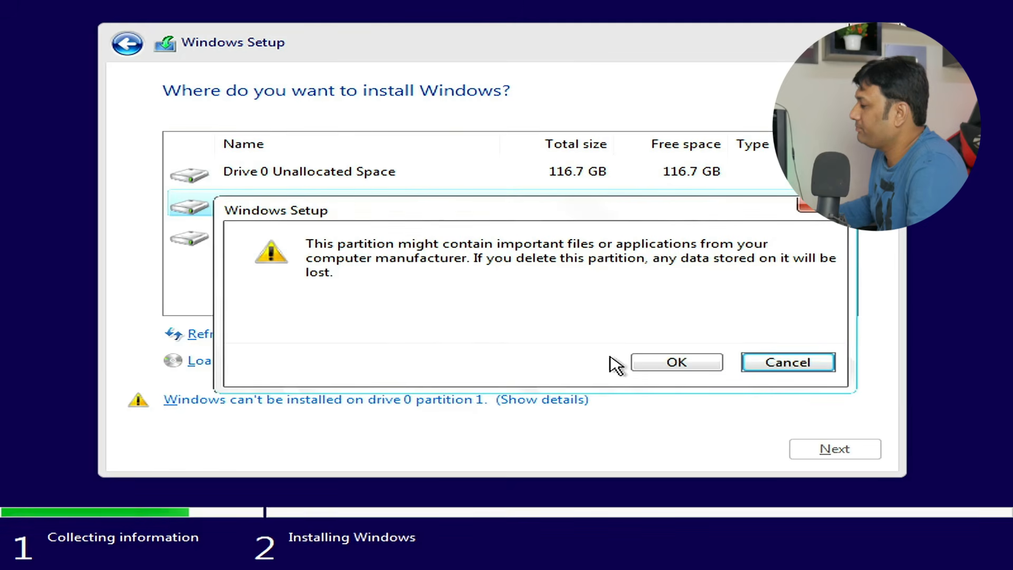
left_click(662, 364)
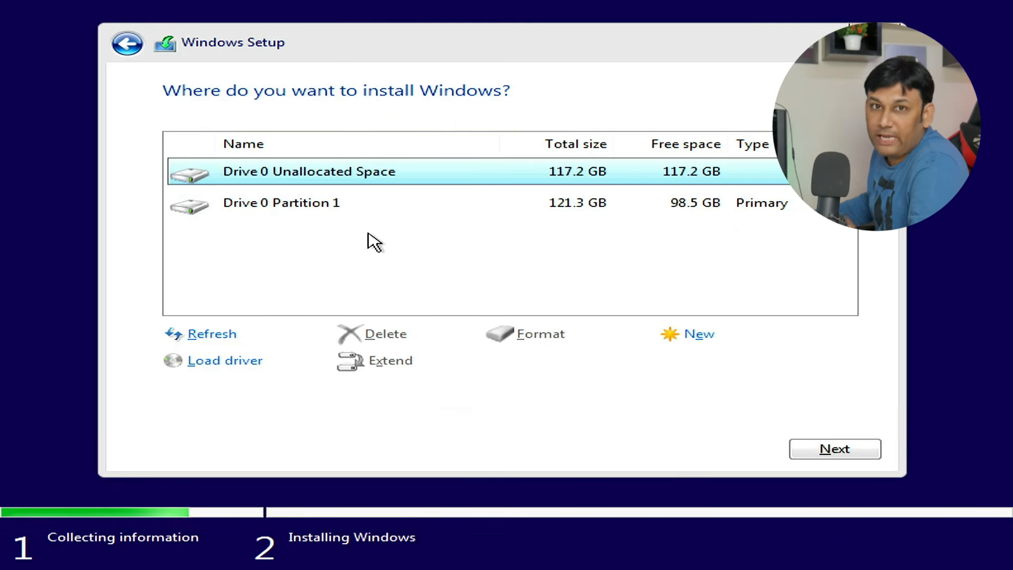
- Create a 120000 MB partition in Drive 0's unallocated space and start installing Windows on the new primary partition
left_click(325, 210)
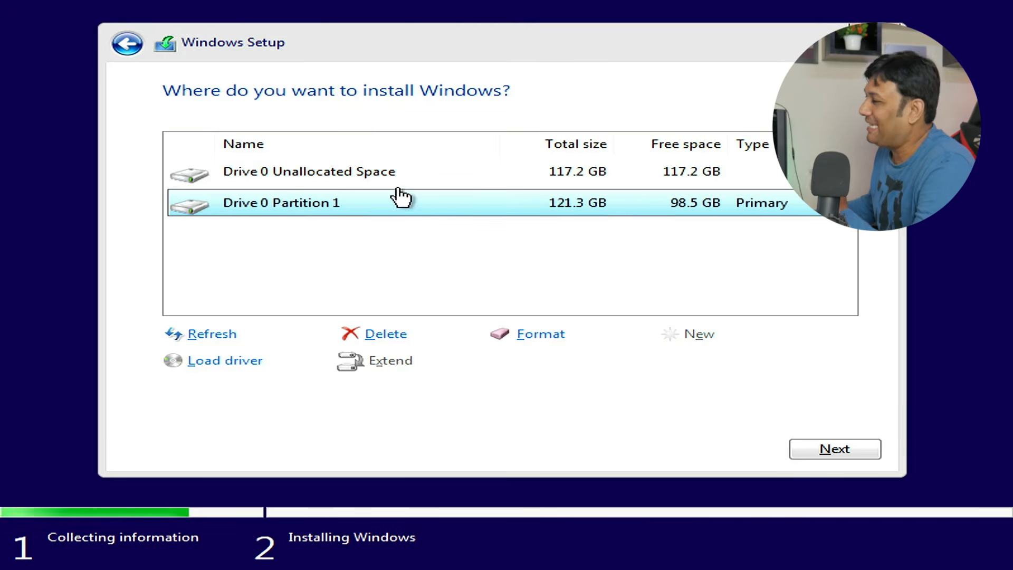
left_click(348, 171)
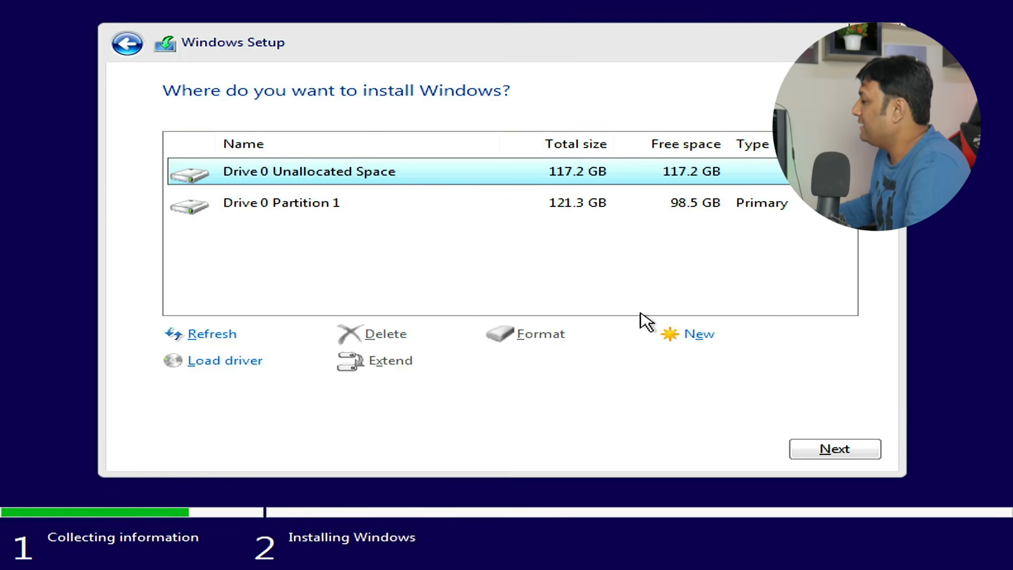
left_click(697, 337)
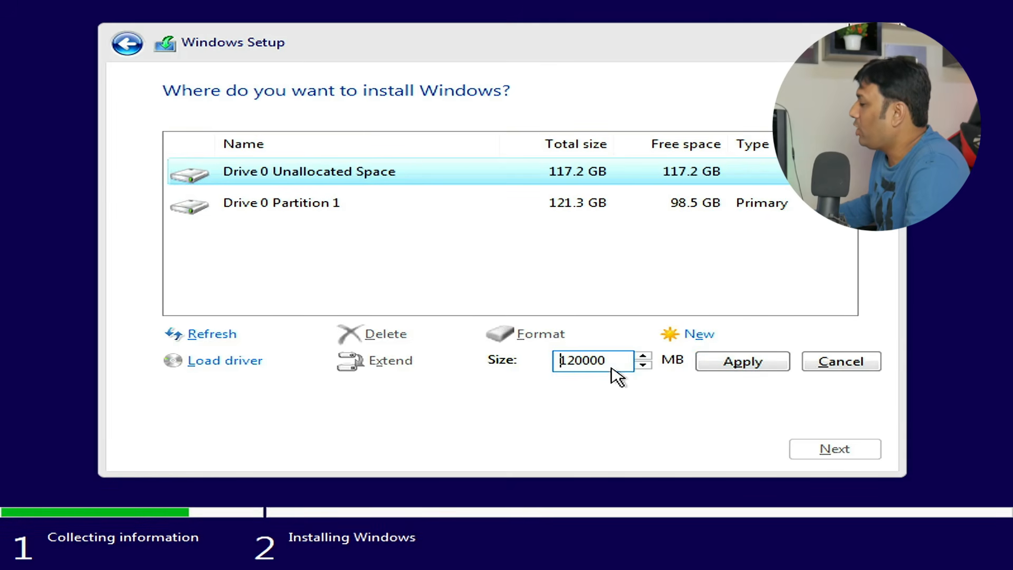
left_click(761, 370)
left_click(705, 364)
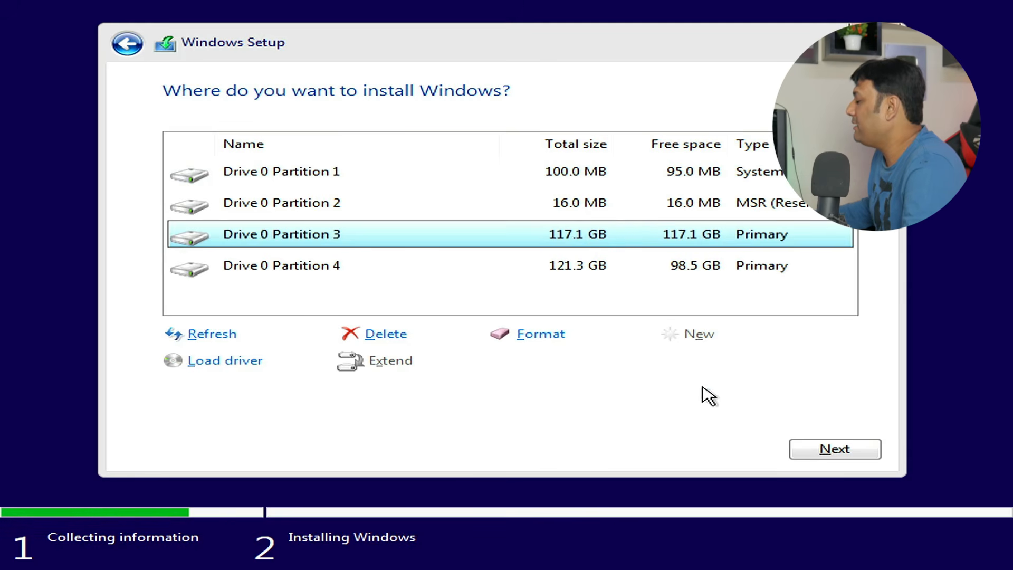
left_click(855, 453)
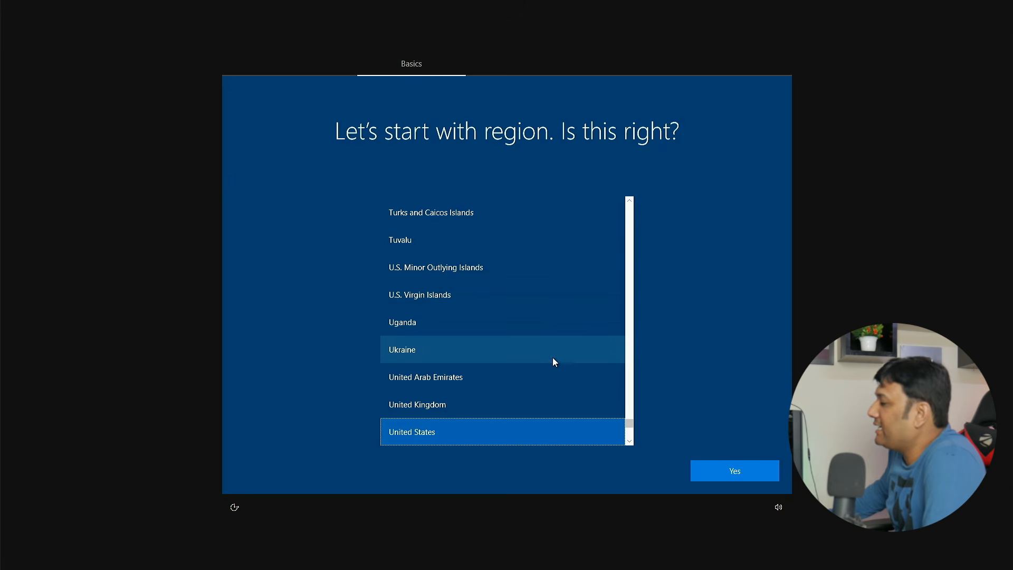
- Set the region to India with the US keyboard layout, skipping a second layout
left_click_drag(631, 425, 630, 307)
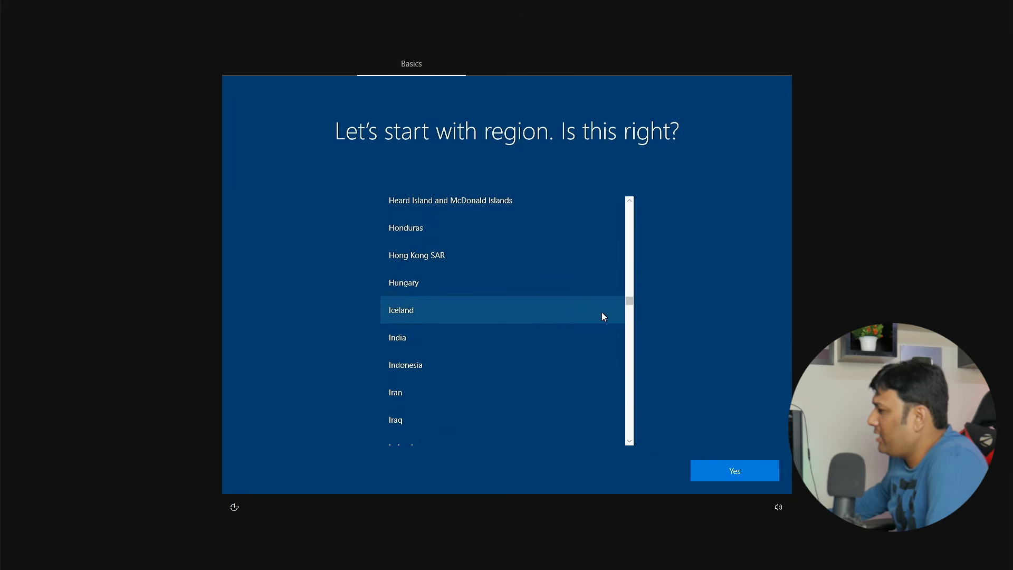
left_click(524, 342)
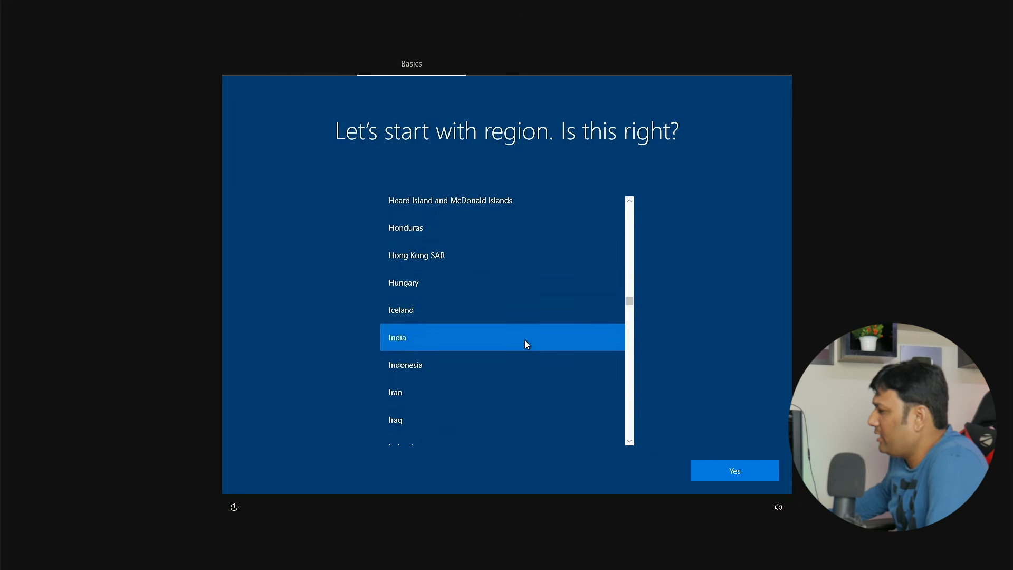
left_click(737, 479)
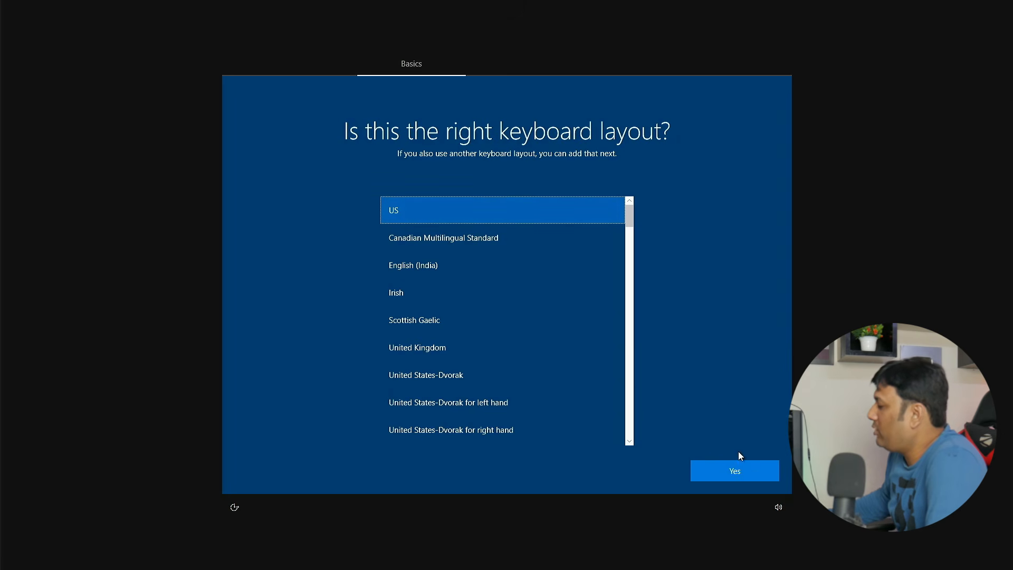
left_click(738, 469)
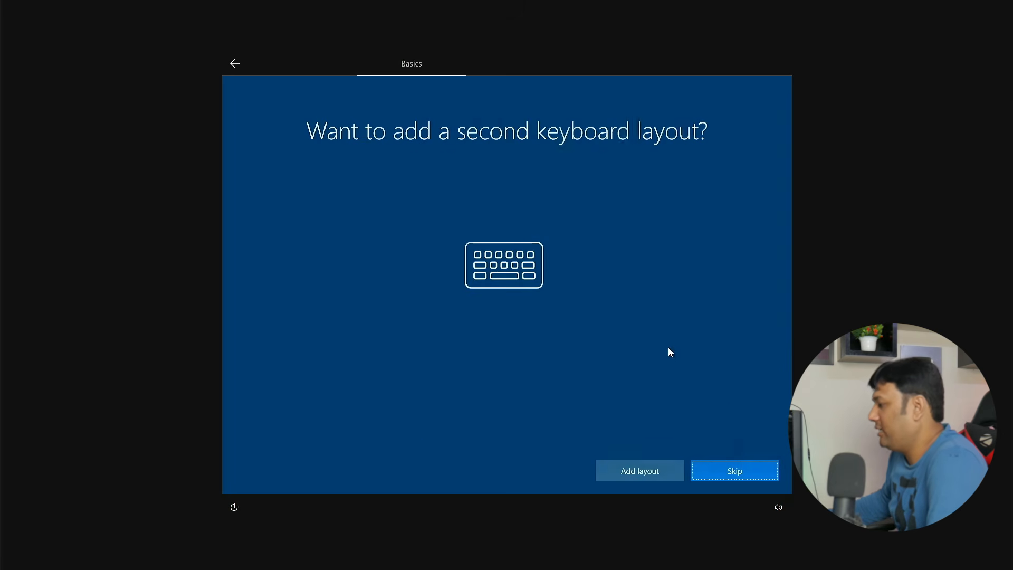
left_click(736, 465)
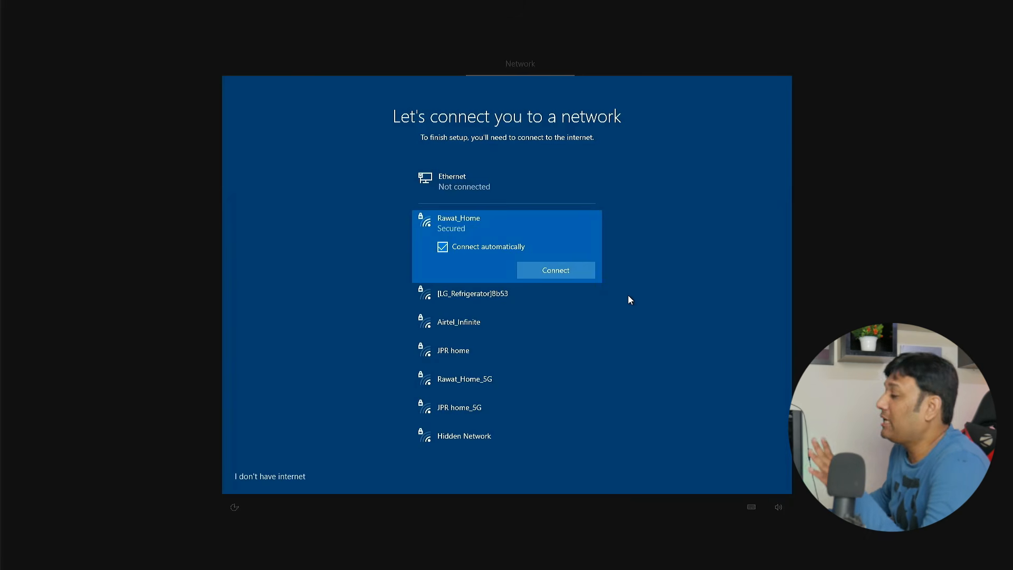
- Continue with limited setup without internet and create a local account named admin with no password
left_click(259, 477)
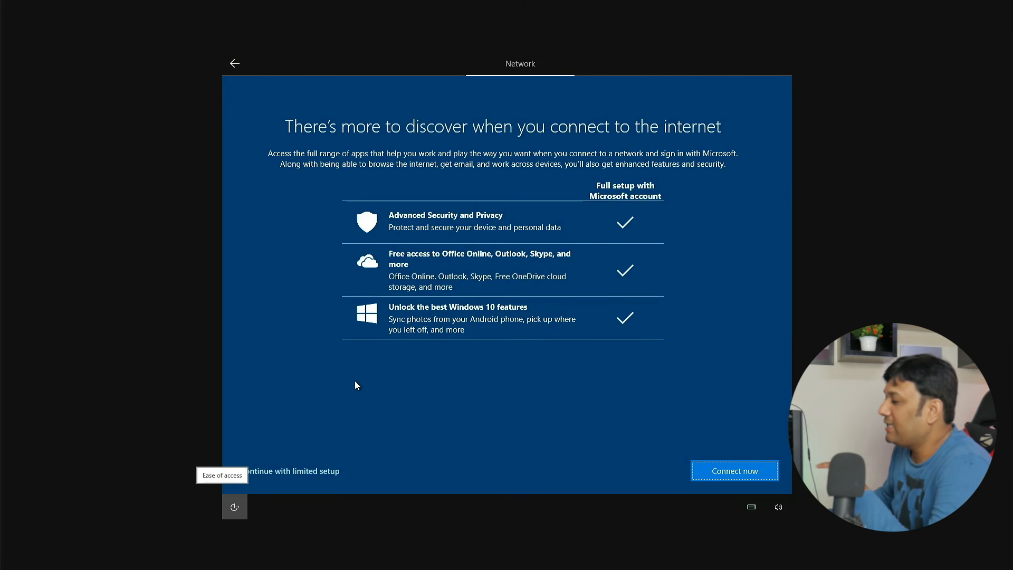
left_click(283, 471)
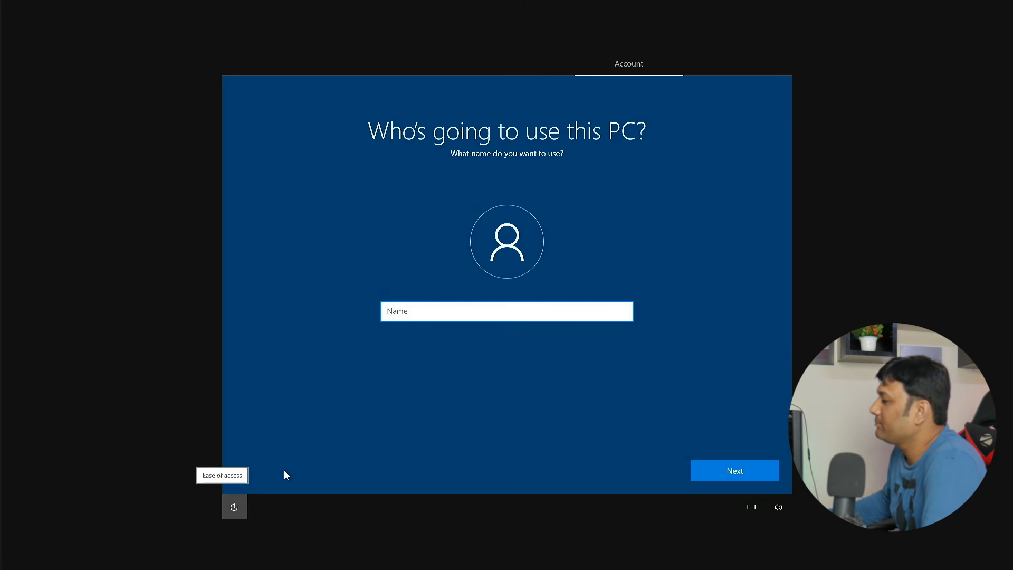
type("a")
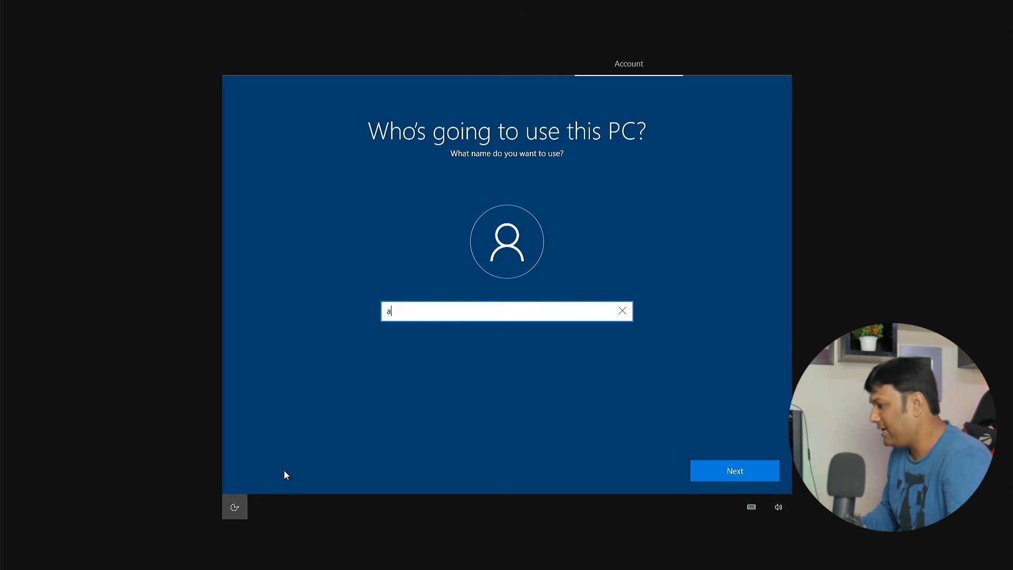
type("dmin")
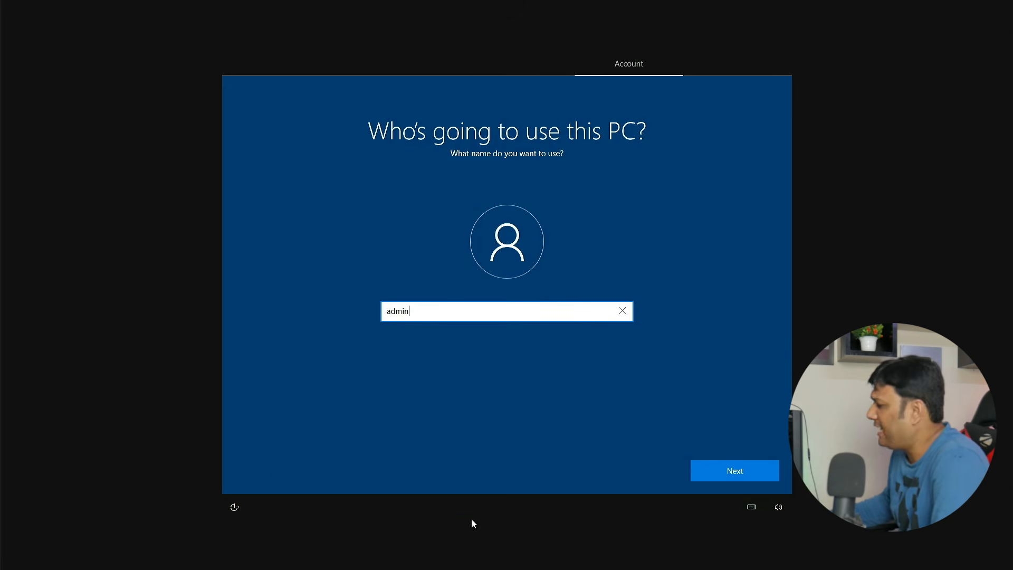
left_click(695, 472)
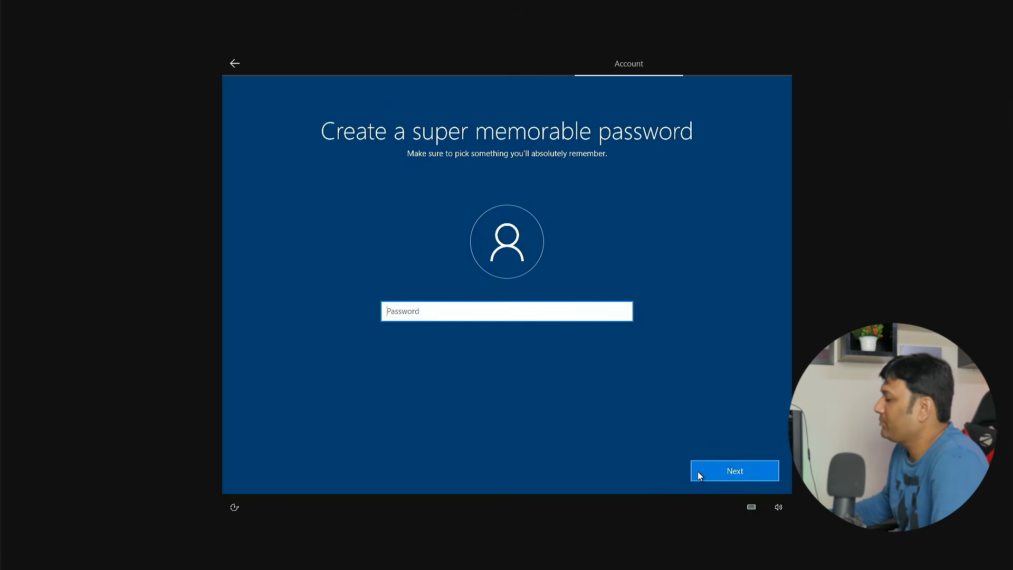
left_click(697, 472)
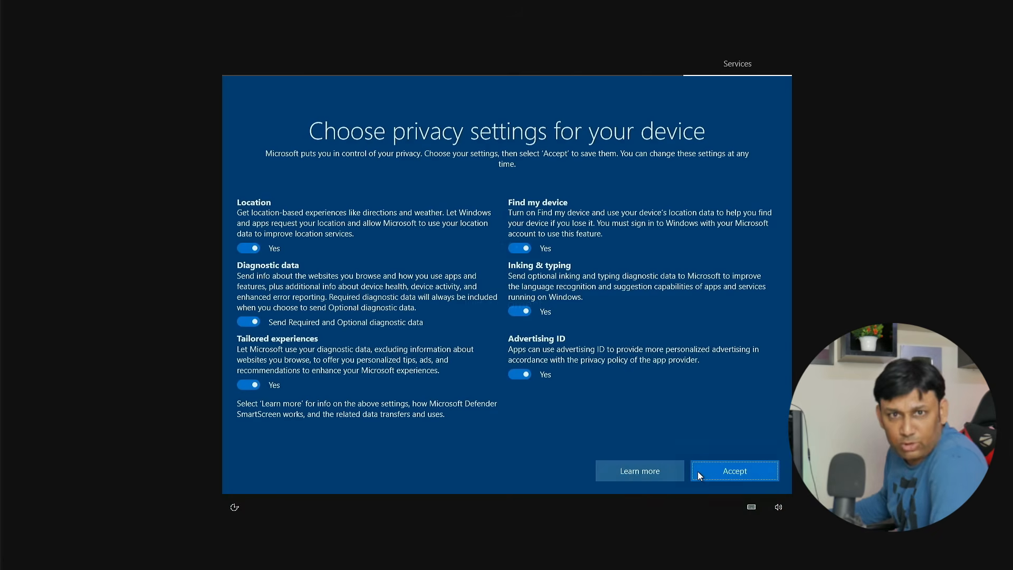
- Turn off all six privacy settings, limiting diagnostic data to Required, and accept both the privacy settings and Cortana
left_click(249, 248)
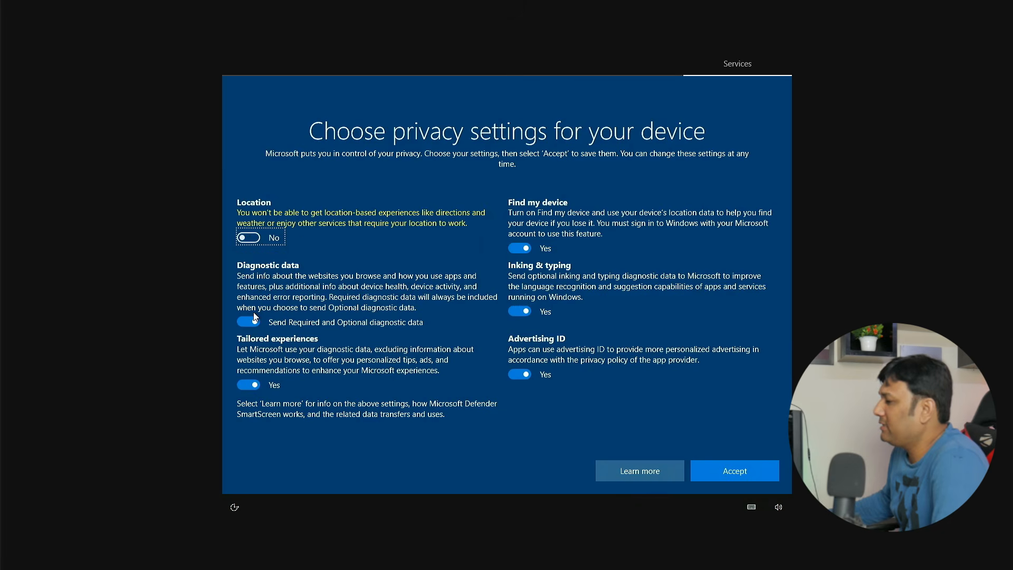
left_click(249, 322)
left_click(252, 384)
left_click(520, 248)
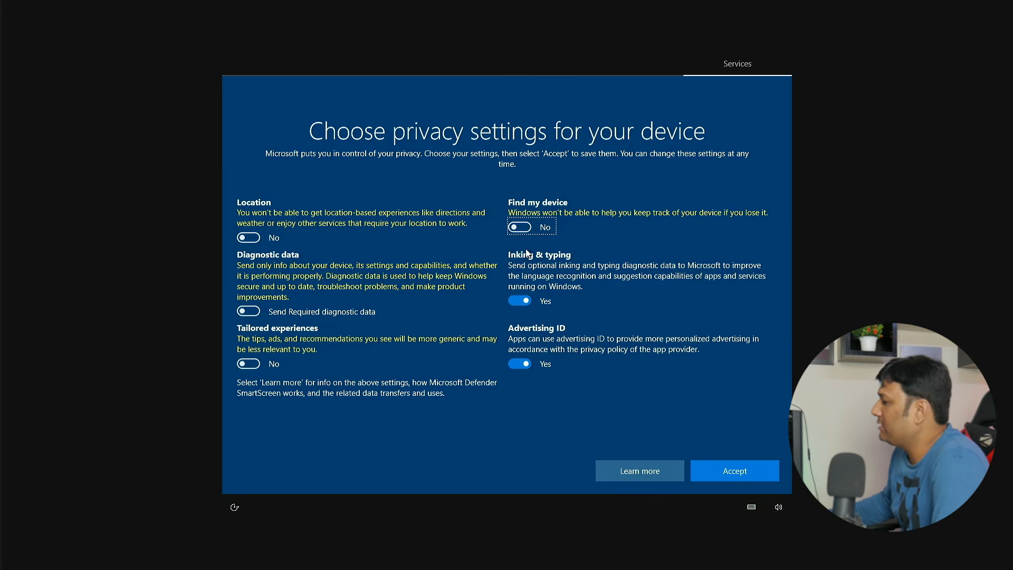
left_click(520, 290)
left_click(519, 364)
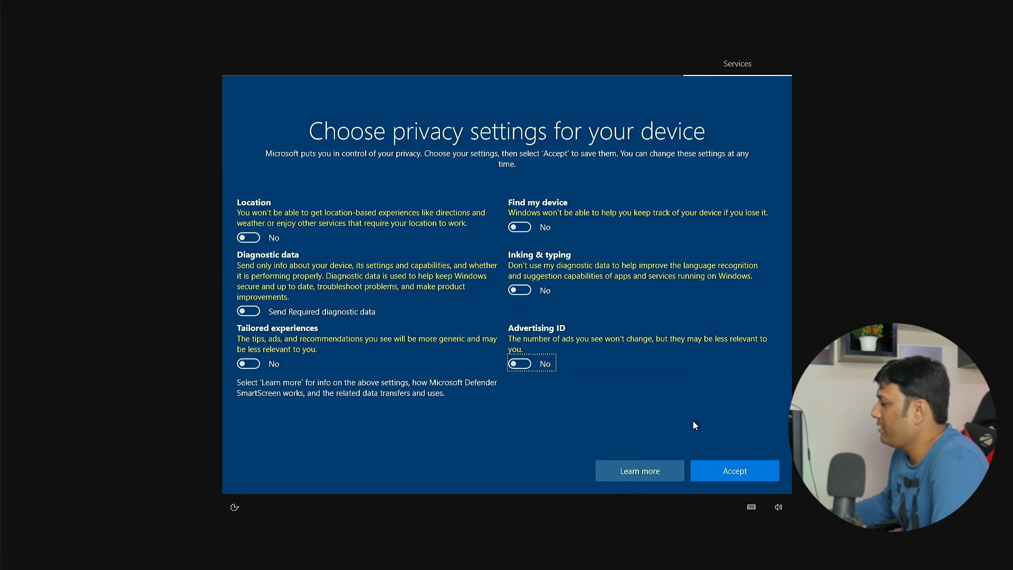
left_click(722, 467)
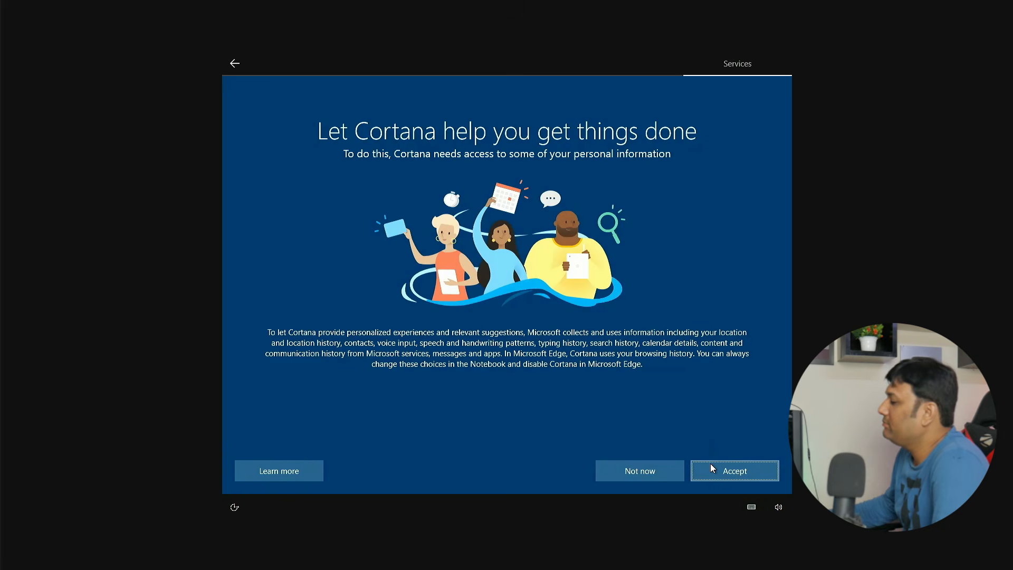
left_click(745, 473)
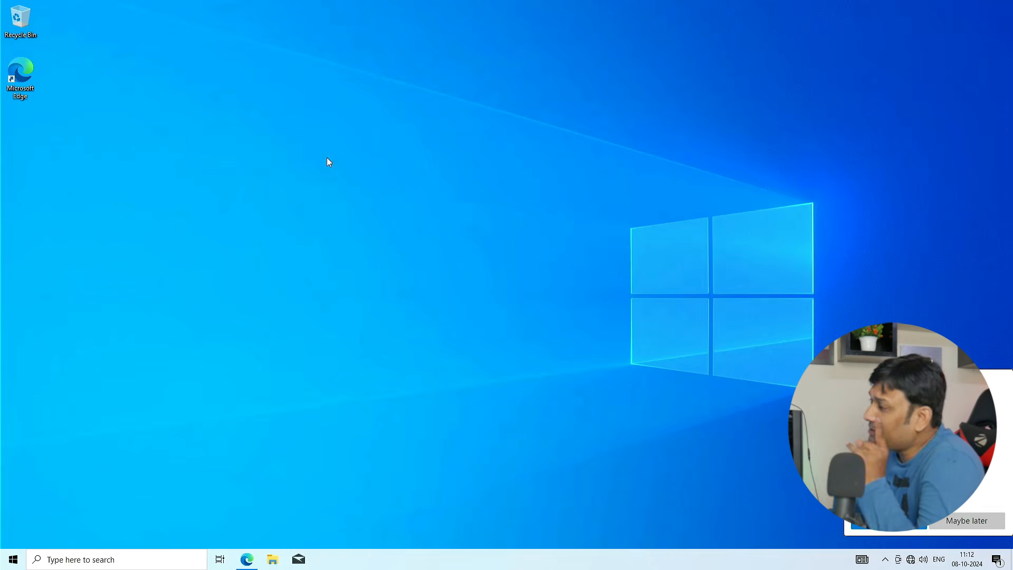
- Show the Computer, User's Files, Network and Control Panel icons on the desktop through the theme's desktop icon settings, then close the settings
right_click(327, 158)
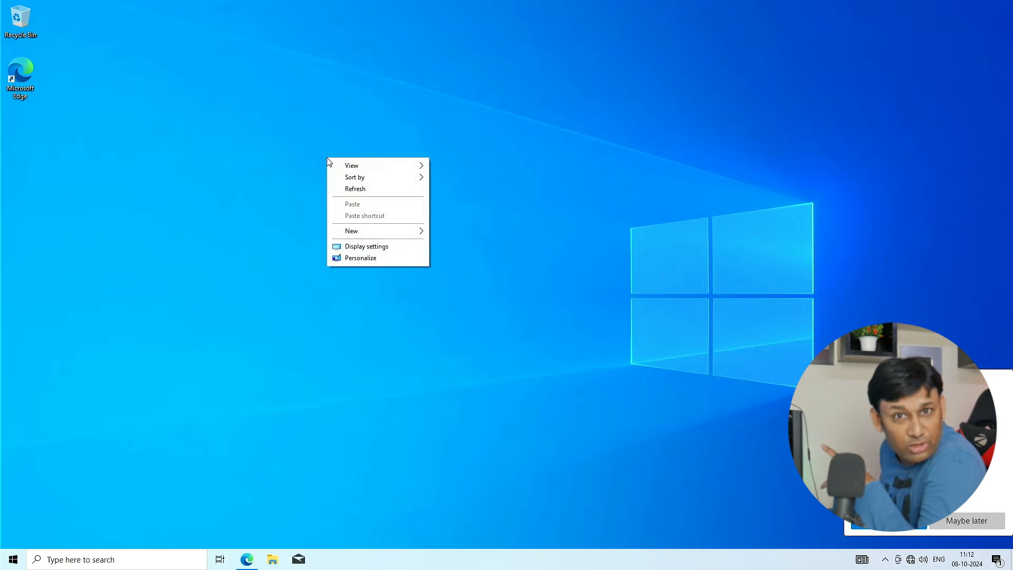
left_click(363, 259)
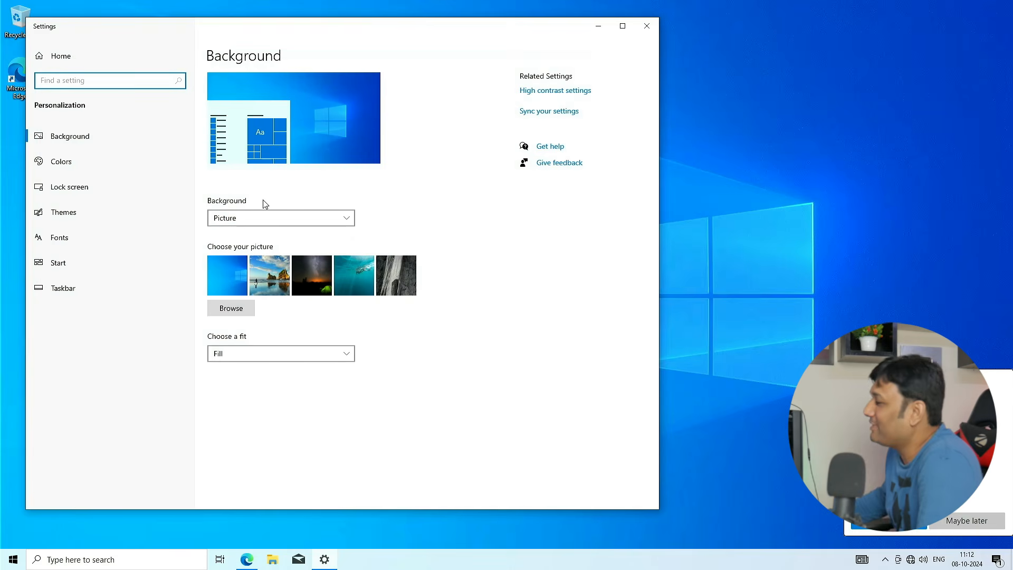
left_click(106, 211)
scroll(317, 270, "down", 2)
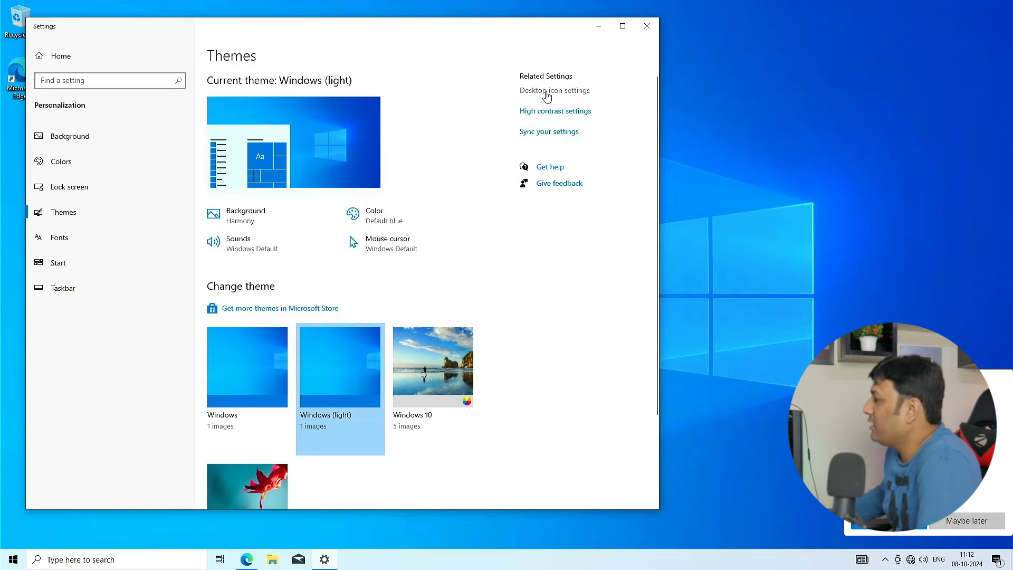
left_click(546, 93)
left_click(64, 65)
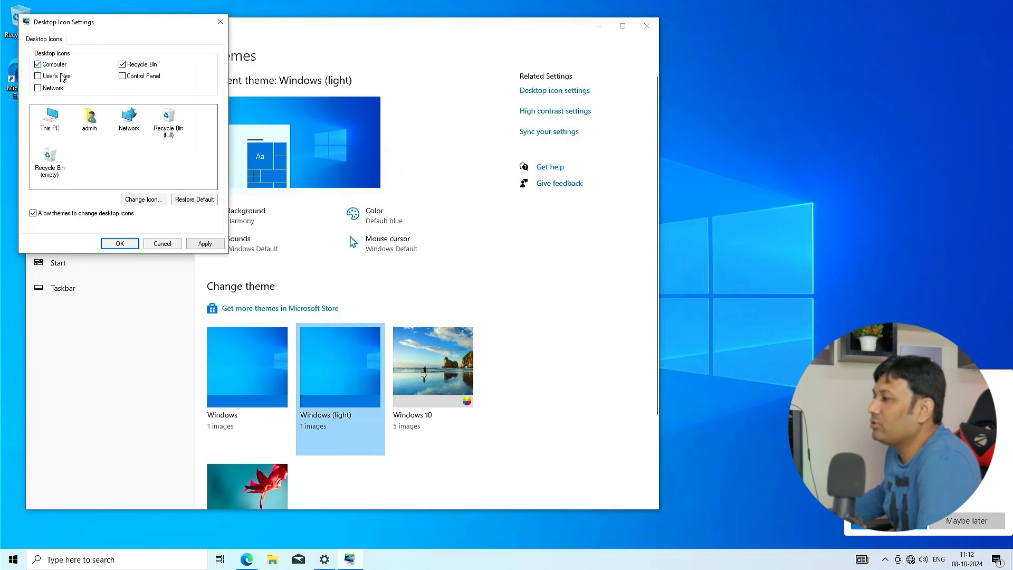
left_click(62, 77)
left_click(58, 88)
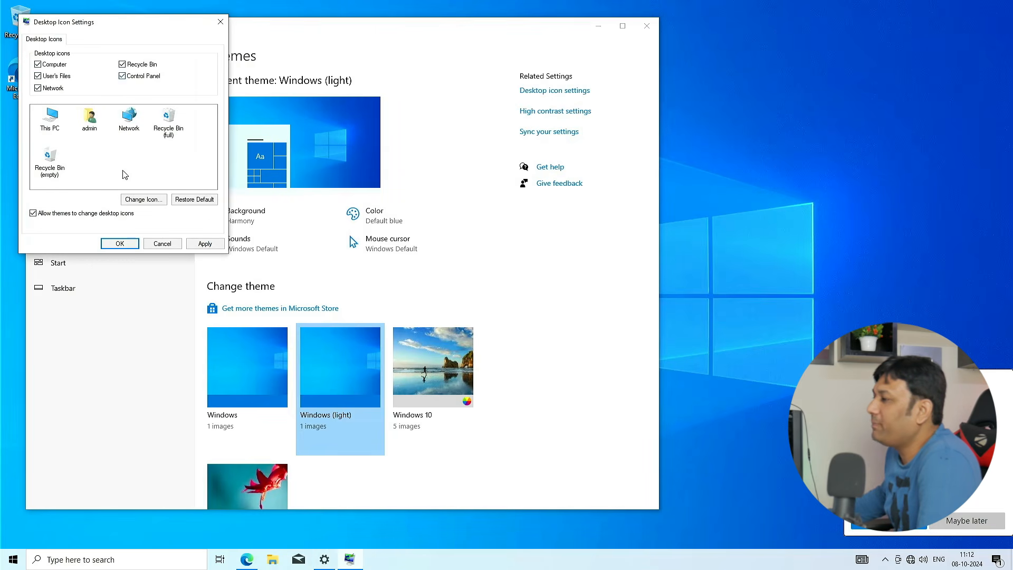
left_click(121, 243)
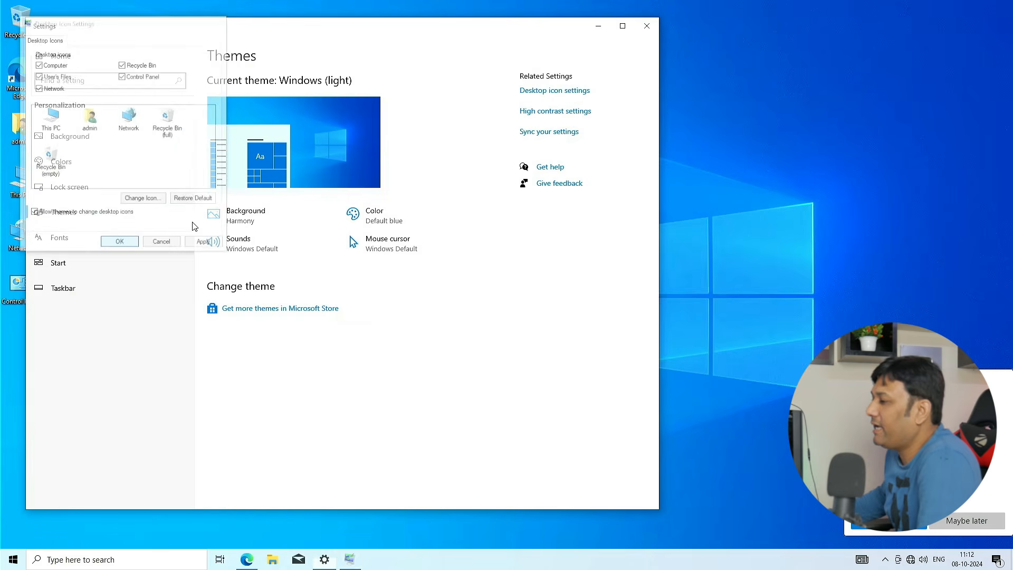
left_click(647, 27)
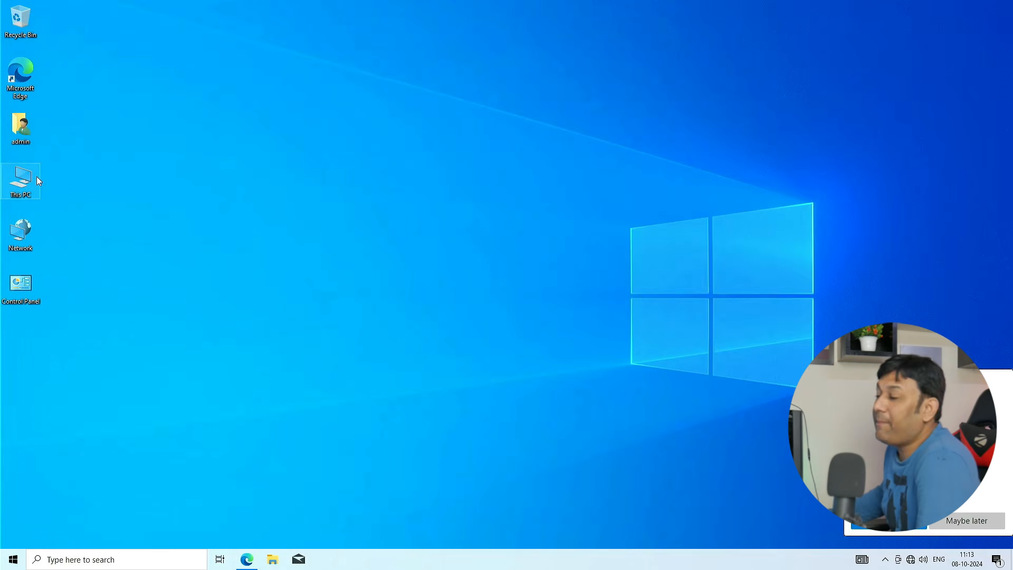
- Check the Windows edition and activation status in the Update & Security settings, moving the window clear of the desktop icons
right_click(3, 567)
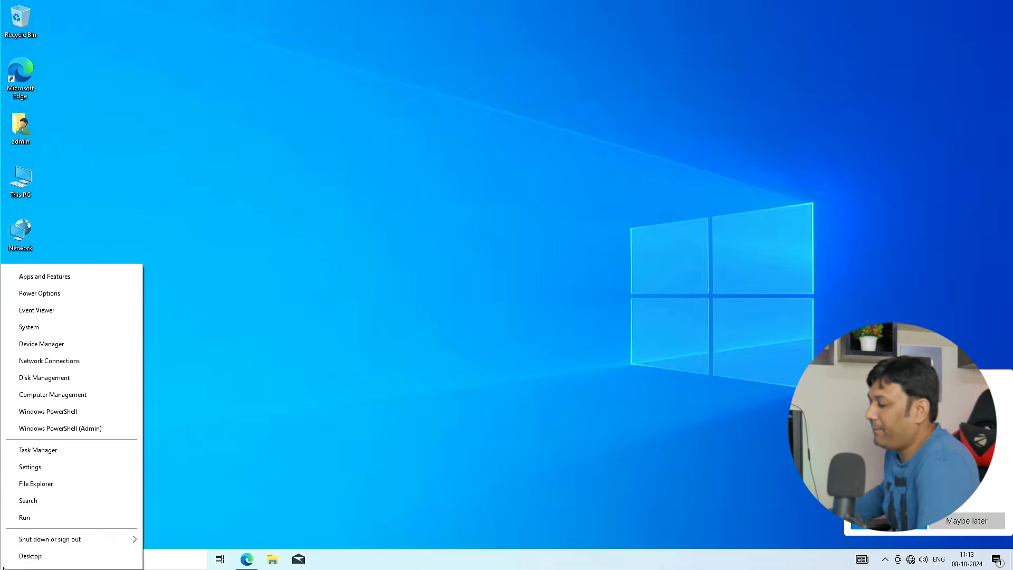
left_click(57, 467)
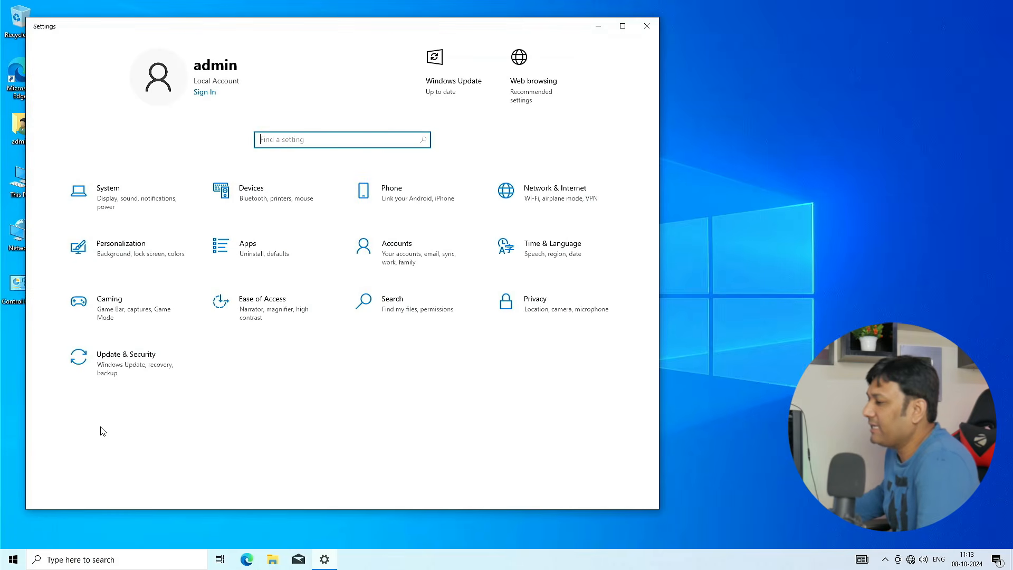
left_click(145, 371)
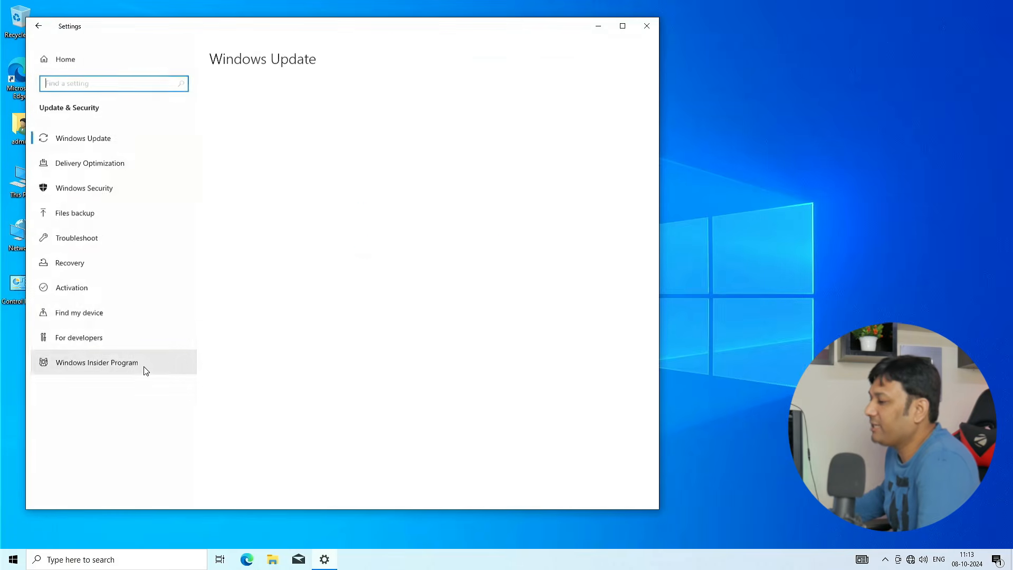
left_click(79, 293)
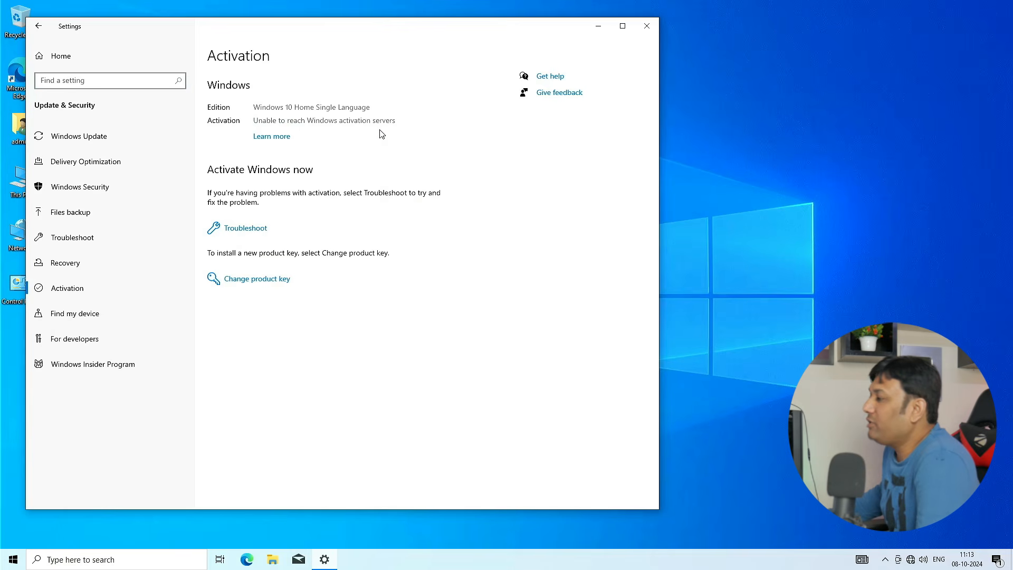
left_click_drag(399, 26, 555, 31)
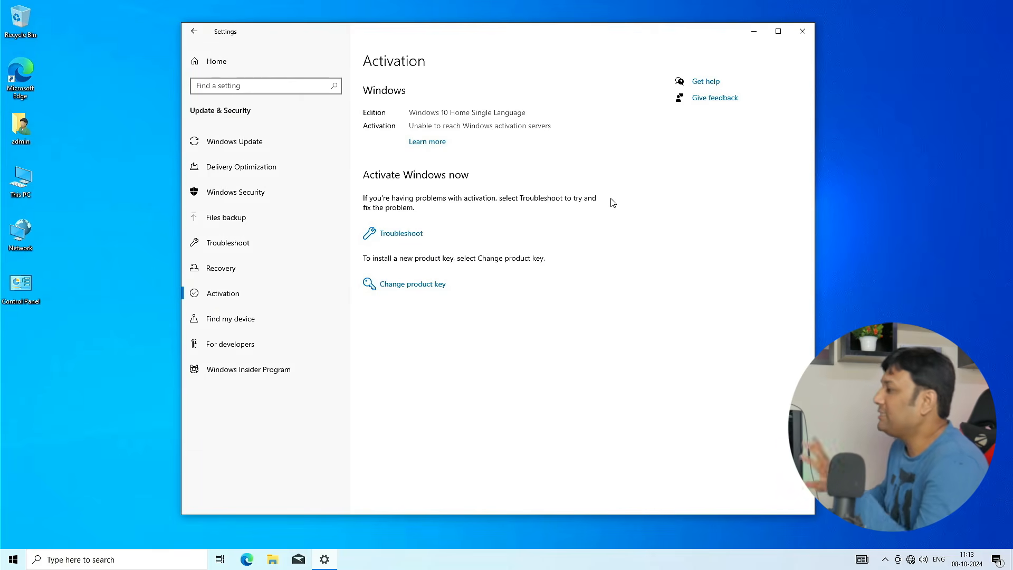
- Open the list of available network connections to get the computer online
left_click(910, 558)
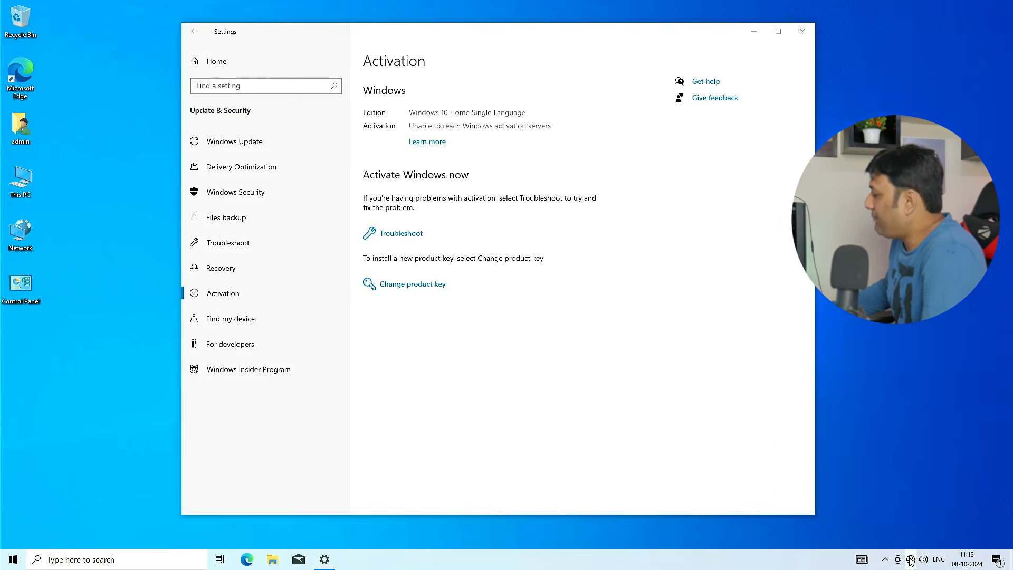